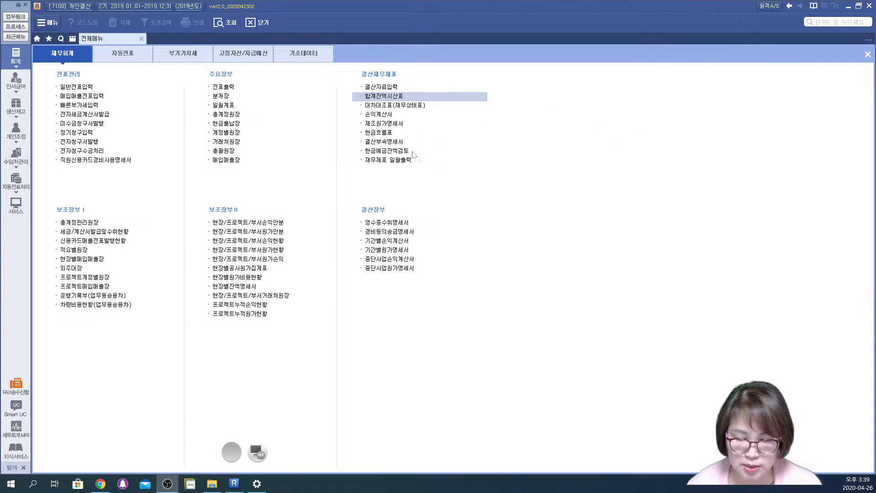
- Open 결산자료입력 for January (01) through December (12) 2019 and decline loading the previously entered data
{"action": "left_click", "coordinate": [393, 87]}
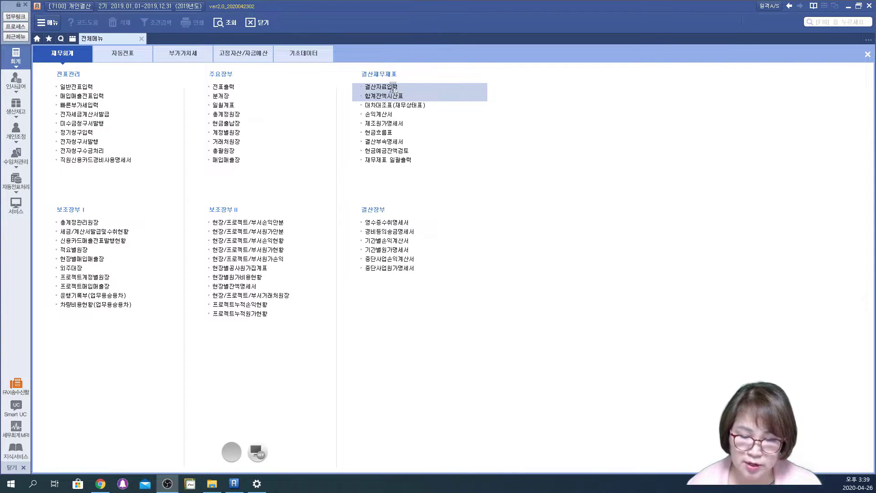
{"action": "type", "text": "01"}
{"action": "key", "text": "Return"}
{"action": "type", "text": "1"}
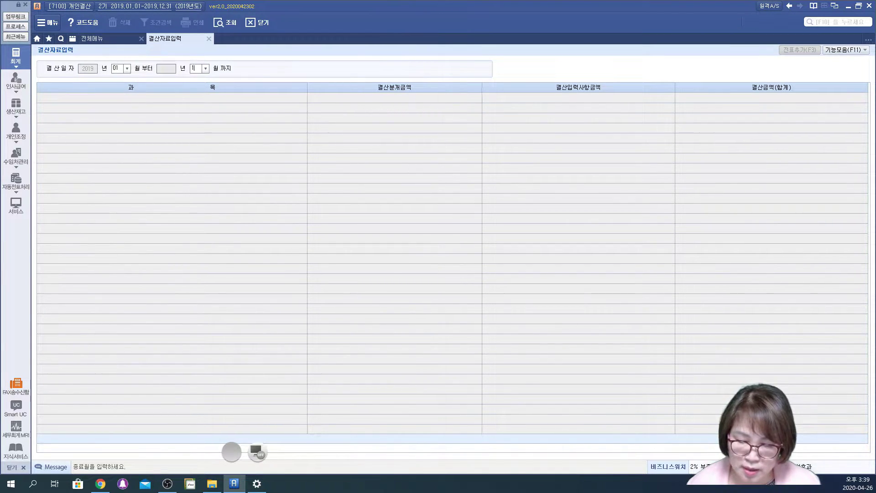
{"action": "type", "text": "2"}
{"action": "key", "text": "Return"}
{"action": "key", "text": "Right"}
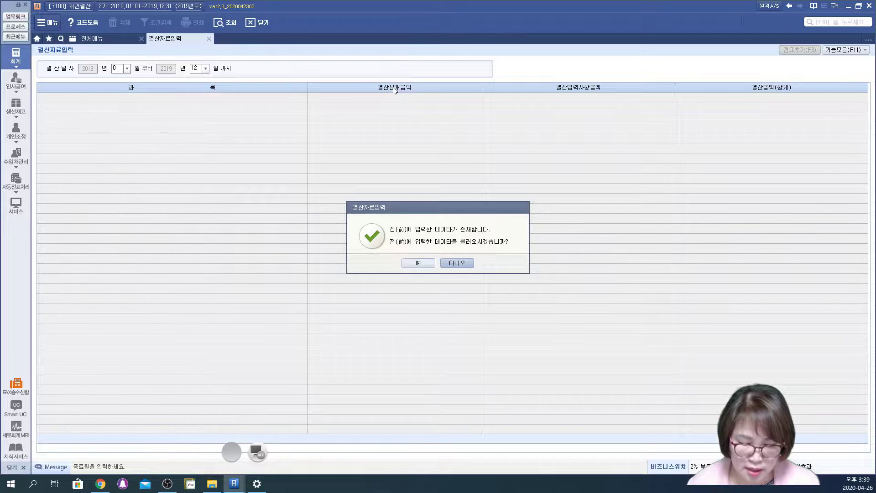
{"action": "key", "text": "Return"}
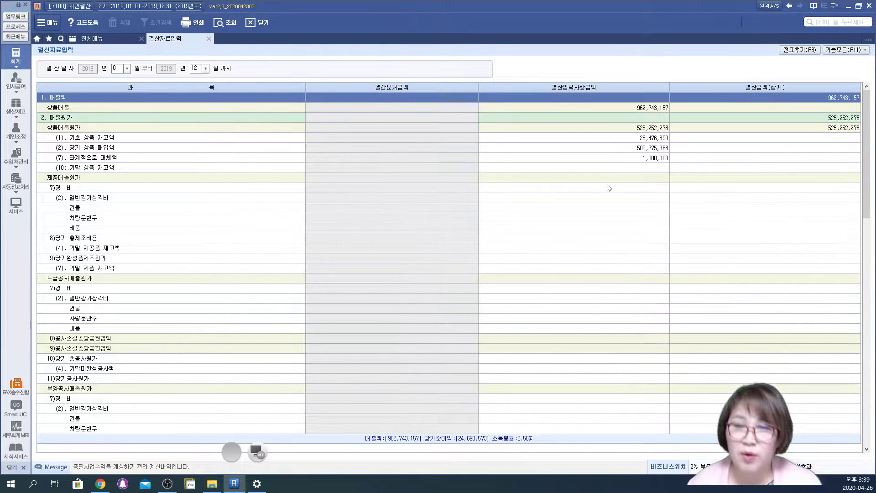
- Review the 매출액 and 상품매출원가 lines down to 기말 상품 재고액
{"action": "left_click", "coordinate": [604, 103]}
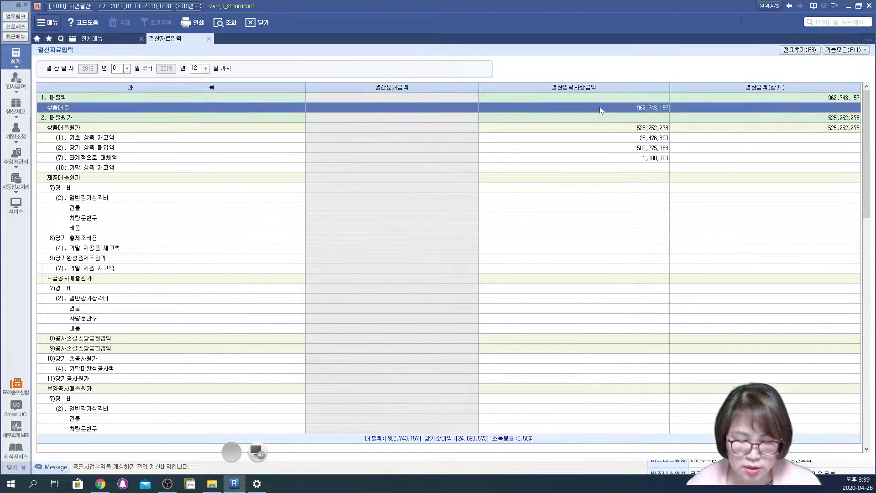
{"action": "key", "text": "Down"}
{"action": "key", "text": "Down"}
{"action": "key", "text": "Down"}
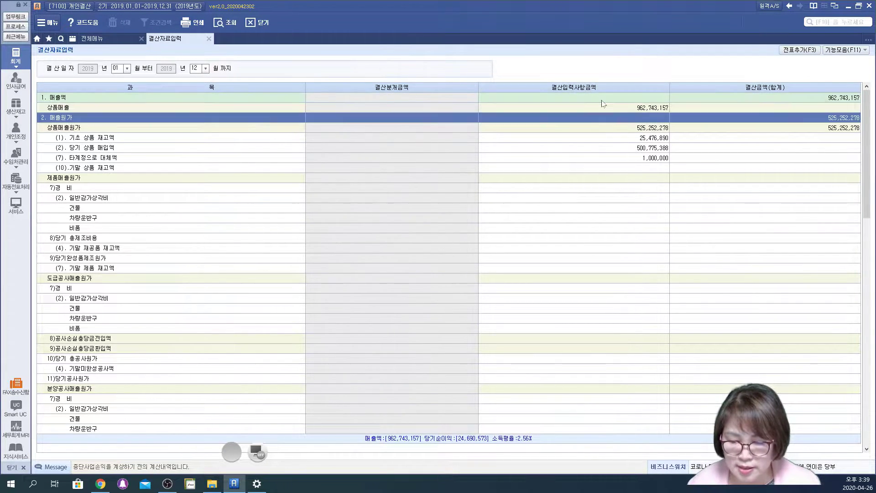
{"action": "key", "text": "Down"}
{"action": "key", "text": "Down"}
{"action": "key", "text": "Down"}
{"action": "key", "text": "Down"}
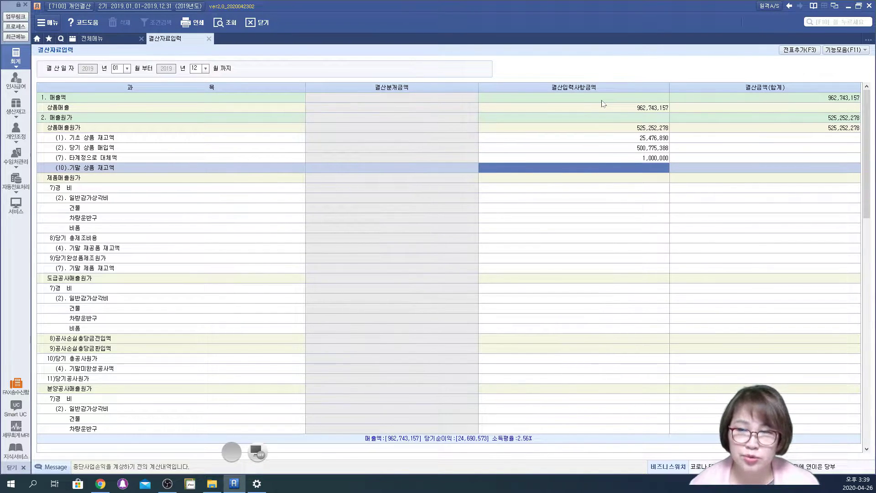
- Review the manufacturing, contract construction and 분양공사 cost-of-sales sections, including their depreciation and ending inventory lines
{"action": "key", "text": "Down"}
{"action": "key", "text": "Down"}
{"action": "key", "text": "Down"}
{"action": "key", "text": "Down"}
{"action": "key", "text": "Down"}
{"action": "key", "text": "Down"}
{"action": "key", "text": "Down"}
{"action": "key", "text": "Down"}
{"action": "key", "text": "Down"}
{"action": "key", "text": "Down"}
{"action": "key", "text": "Down"}
{"action": "key", "text": "Down"}
{"action": "key", "text": "Down"}
{"action": "key", "text": "Down"}
{"action": "key", "text": "Down"}
{"action": "key", "text": "Down"}
{"action": "key", "text": "Down"}
{"action": "key", "text": "Down"}
{"action": "key", "text": "Down"}
{"action": "key", "text": "Down"}
{"action": "key", "text": "Down"}
{"action": "key", "text": "Down"}
{"action": "key", "text": "Down"}
{"action": "key", "text": "Down"}
{"action": "key", "text": "Down"}
{"action": "key", "text": "Down"}
{"action": "key", "text": "Down"}
{"action": "key", "text": "Down"}
{"action": "key", "text": "Down"}
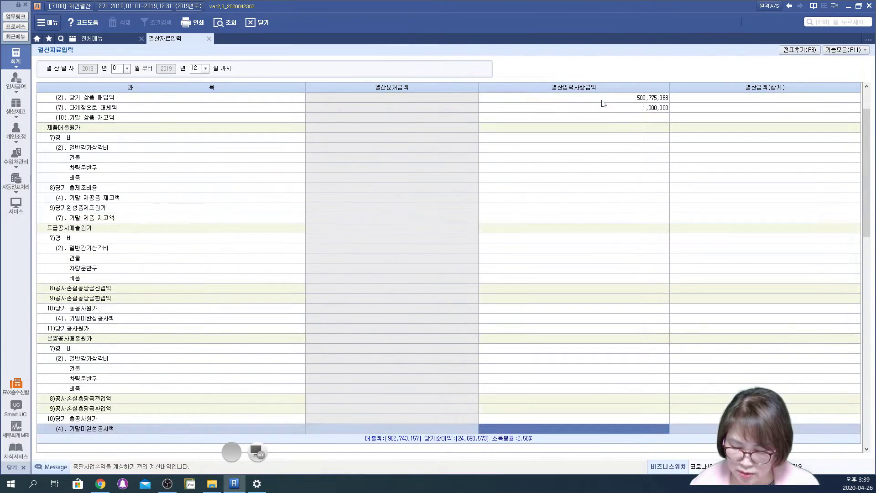
{"action": "key", "text": "Down"}
{"action": "key", "text": "Down"}
{"action": "key", "text": "Down"}
{"action": "key", "text": "Down"}
{"action": "key", "text": "Down"}
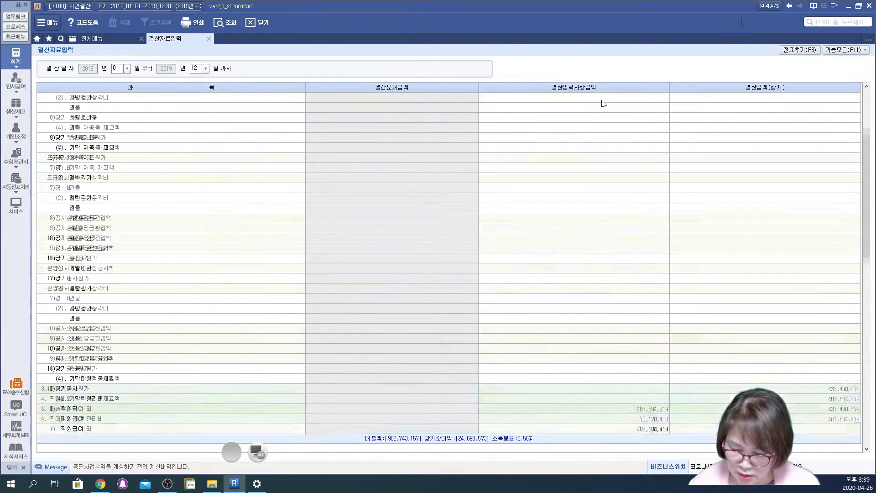
- Review the 판매비와 일반관리비 expense lines down to 퇴직급여(전입액)
{"action": "key", "text": "Down"}
{"action": "key", "text": "Down"}
{"action": "key", "text": "Down"}
{"action": "key", "text": "Down"}
{"action": "key", "text": "Down"}
{"action": "key", "text": "Down"}
{"action": "key", "text": "Down"}
{"action": "key", "text": "Down"}
{"action": "key", "text": "Down"}
{"action": "key", "text": "Down"}
{"action": "key", "text": "Down"}
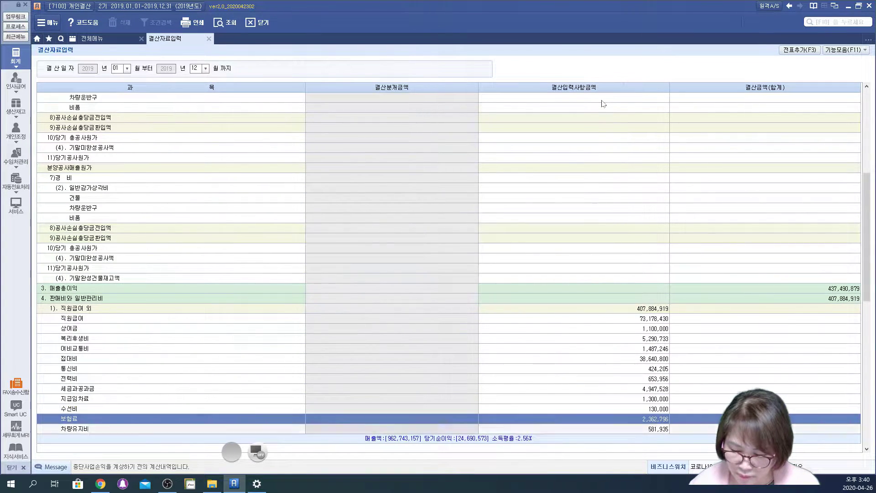
{"action": "key", "text": "Down"}
{"action": "key", "text": "Down"}
{"action": "key", "text": "Down"}
{"action": "key", "text": "Down"}
{"action": "key", "text": "Down"}
{"action": "key", "text": "Down"}
{"action": "key", "text": "Down"}
{"action": "key", "text": "Down"}
{"action": "key", "text": "Down"}
{"action": "key", "text": "Down"}
{"action": "key", "text": "Down"}
{"action": "key", "text": "Down"}
{"action": "key", "text": "Up"}
{"action": "key", "text": "Up"}
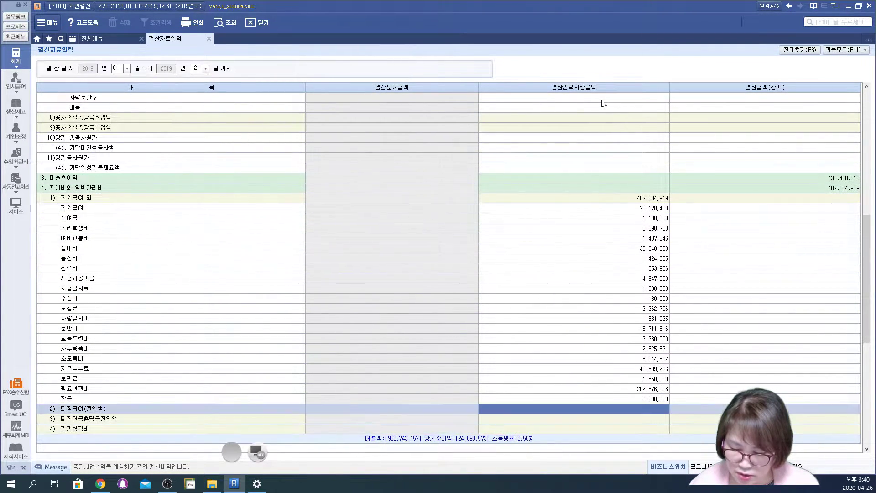
- Review the 감가상각비 and 대손상각 lines and the non-operating and 소득세등 sections at the end of the table
{"action": "key", "text": "Down"}
{"action": "key", "text": "Down"}
{"action": "key", "text": "Down"}
{"action": "key", "text": "Down"}
{"action": "key", "text": "Down"}
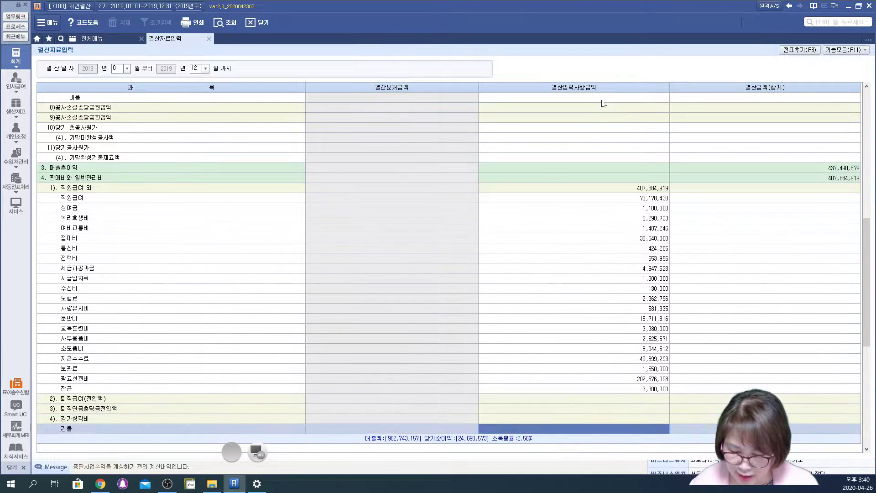
{"action": "key", "text": "Down"}
{"action": "key", "text": "Down"}
{"action": "key", "text": "Down"}
{"action": "key", "text": "Down"}
{"action": "key", "text": "Down"}
{"action": "key", "text": "Down"}
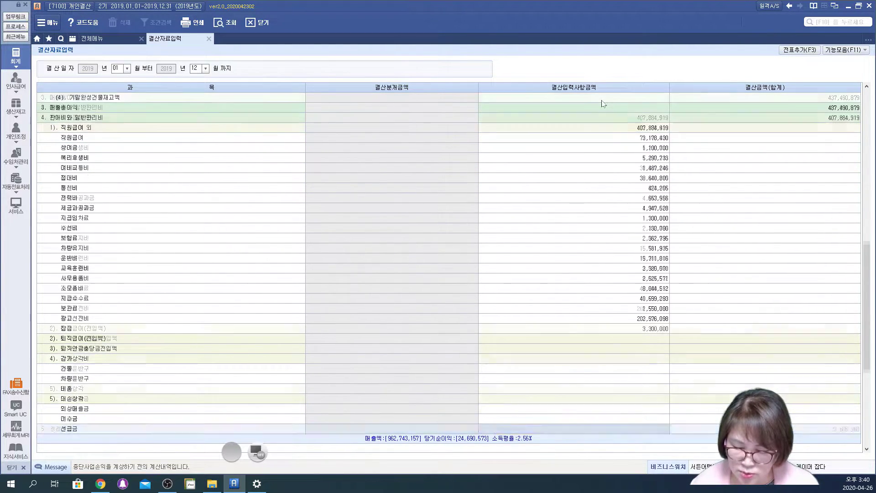
{"action": "key", "text": "Up"}
{"action": "key", "text": "Up"}
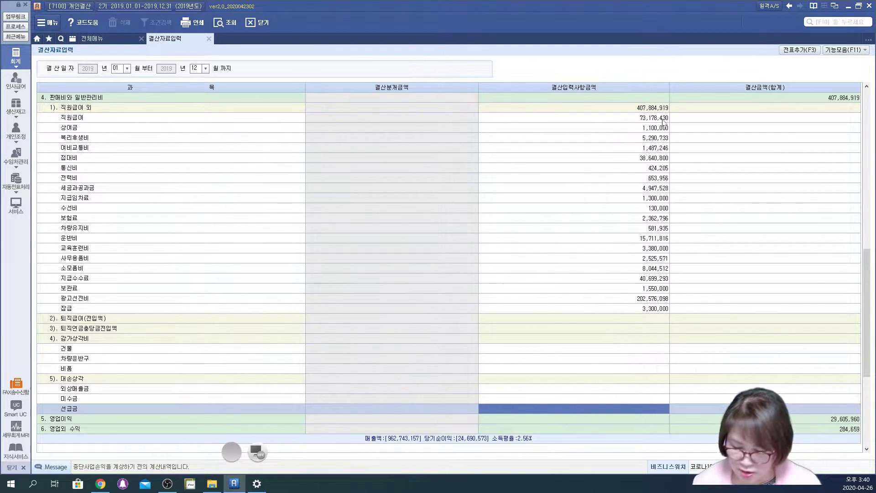
{"action": "left_click", "coordinate": [565, 400]}
{"action": "scroll", "coordinate": [557, 406], "scroll_direction": "down", "scroll_amount": 6}
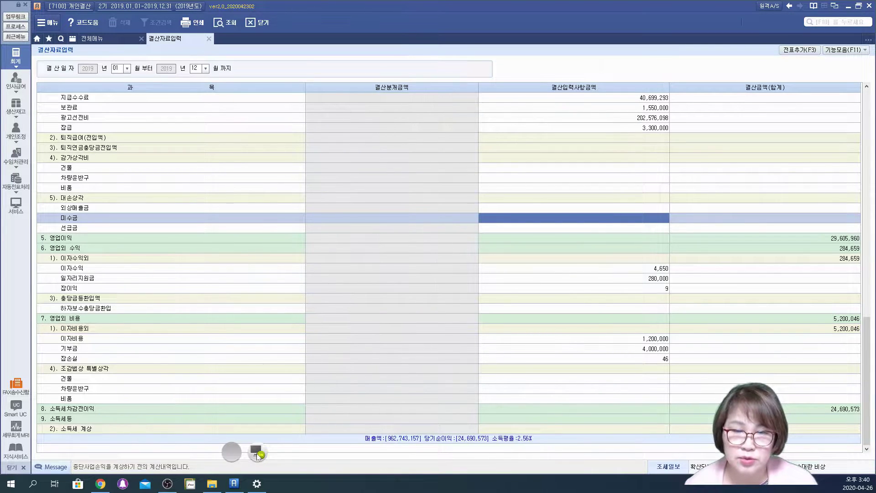
- Handwrite the red note "기말재고, 감가상각, 대손상각" over the closing data table
{"action": "left_click_drag", "start_coordinate": [220, 146], "coordinate": [232, 174]}
{"action": "left_click_drag", "start_coordinate": [247, 128], "coordinate": [249, 181]}
{"action": "left_click_drag", "start_coordinate": [250, 157], "coordinate": [268, 141]}
{"action": "left_click_drag", "start_coordinate": [261, 145], "coordinate": [266, 168]}
{"action": "left_click_drag", "start_coordinate": [278, 133], "coordinate": [277, 156]}
{"action": "mouse_move", "coordinate": [266, 168]}
{"action": "left_mouse_down"}
{"action": "mouse_move", "coordinate": [279, 159]}
{"action": "mouse_move", "coordinate": [283, 171]}
{"action": "left_mouse_up"}
{"action": "left_click_drag", "start_coordinate": [283, 150], "coordinate": [299, 166]}
{"action": "left_click_drag", "start_coordinate": [302, 145], "coordinate": [309, 170]}
{"action": "mouse_move", "coordinate": [320, 139]}
{"action": "left_mouse_down"}
{"action": "mouse_move", "coordinate": [329, 167]}
{"action": "mouse_move", "coordinate": [383, 154]}
{"action": "left_mouse_up"}
{"action": "left_click", "coordinate": [342, 171]}
{"action": "left_click_drag", "start_coordinate": [365, 163], "coordinate": [404, 164]}
{"action": "left_click_drag", "start_coordinate": [416, 134], "coordinate": [424, 167]}
{"action": "left_click_drag", "start_coordinate": [424, 147], "coordinate": [455, 146]}
{"action": "mouse_move", "coordinate": [441, 159]}
{"action": "left_mouse_down"}
{"action": "mouse_move", "coordinate": [438, 167]}
{"action": "mouse_move", "coordinate": [439, 160]}
{"action": "left_mouse_up"}
{"action": "mouse_move", "coordinate": [452, 147]}
{"action": "left_mouse_down"}
{"action": "mouse_move", "coordinate": [460, 157]}
{"action": "mouse_move", "coordinate": [488, 142]}
{"action": "left_mouse_up"}
{"action": "left_click_drag", "start_coordinate": [470, 169], "coordinate": [501, 166]}
{"action": "mouse_move", "coordinate": [514, 143]}
{"action": "left_mouse_down"}
{"action": "mouse_move", "coordinate": [523, 159]}
{"action": "mouse_move", "coordinate": [533, 158]}
{"action": "left_mouse_up"}
{"action": "mouse_move", "coordinate": [542, 146]}
{"action": "left_mouse_down"}
{"action": "mouse_move", "coordinate": [546, 159]}
{"action": "mouse_move", "coordinate": [575, 150]}
{"action": "left_mouse_up"}
{"action": "left_click_drag", "start_coordinate": [555, 158], "coordinate": [572, 168]}
{"action": "mouse_move", "coordinate": [587, 136]}
{"action": "left_mouse_down"}
{"action": "mouse_move", "coordinate": [582, 151]}
{"action": "mouse_move", "coordinate": [593, 153]}
{"action": "left_mouse_up"}
{"action": "mouse_move", "coordinate": [598, 141]}
{"action": "left_mouse_down"}
{"action": "mouse_move", "coordinate": [612, 135]}
{"action": "mouse_move", "coordinate": [592, 156]}
{"action": "left_mouse_up"}
{"action": "mouse_move", "coordinate": [611, 137]}
{"action": "left_mouse_down"}
{"action": "mouse_move", "coordinate": [628, 142]}
{"action": "mouse_move", "coordinate": [628, 156]}
{"action": "left_mouse_up"}
{"action": "mouse_move", "coordinate": [634, 139]}
{"action": "left_mouse_down"}
{"action": "mouse_move", "coordinate": [648, 134]}
{"action": "mouse_move", "coordinate": [638, 168]}
{"action": "left_mouse_up"}
{"action": "left_click", "coordinate": [650, 161]}
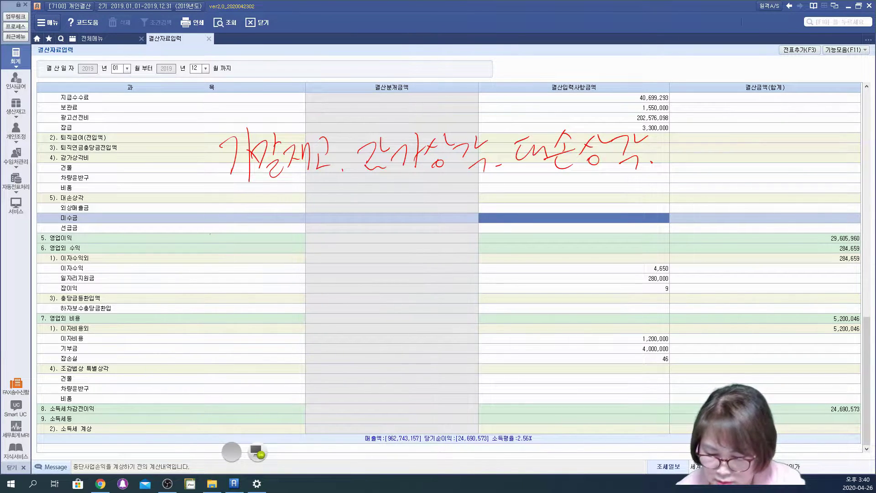
- Handwrite "퇴직급여(퇴직연금), 준비금" in red as a second line below the first note
{"action": "mouse_move", "coordinate": [222, 206]}
{"action": "left_mouse_down"}
{"action": "mouse_move", "coordinate": [247, 211]}
{"action": "mouse_move", "coordinate": [247, 238]}
{"action": "left_mouse_up"}
{"action": "left_click_drag", "start_coordinate": [256, 201], "coordinate": [260, 262]}
{"action": "left_click_drag", "start_coordinate": [271, 214], "coordinate": [285, 223]}
{"action": "mouse_move", "coordinate": [290, 203]}
{"action": "left_mouse_down"}
{"action": "mouse_move", "coordinate": [291, 233]}
{"action": "mouse_move", "coordinate": [355, 239]}
{"action": "left_mouse_up"}
{"action": "left_click_drag", "start_coordinate": [375, 199], "coordinate": [365, 246]}
{"action": "mouse_move", "coordinate": [378, 208]}
{"action": "left_mouse_down"}
{"action": "mouse_move", "coordinate": [394, 215]}
{"action": "mouse_move", "coordinate": [396, 228]}
{"action": "left_mouse_up"}
{"action": "left_click_drag", "start_coordinate": [385, 219], "coordinate": [406, 237]}
{"action": "left_click_drag", "start_coordinate": [409, 207], "coordinate": [409, 255]}
{"action": "left_click_drag", "start_coordinate": [413, 215], "coordinate": [427, 232]}
{"action": "mouse_move", "coordinate": [441, 201]}
{"action": "left_mouse_down"}
{"action": "mouse_move", "coordinate": [439, 240]}
{"action": "mouse_move", "coordinate": [470, 215]}
{"action": "left_mouse_up"}
{"action": "mouse_move", "coordinate": [474, 205]}
{"action": "left_mouse_down"}
{"action": "mouse_move", "coordinate": [474, 234]}
{"action": "mouse_move", "coordinate": [484, 228]}
{"action": "left_mouse_up"}
{"action": "mouse_move", "coordinate": [489, 208]}
{"action": "left_mouse_down"}
{"action": "mouse_move", "coordinate": [501, 213]}
{"action": "mouse_move", "coordinate": [499, 237]}
{"action": "left_mouse_up"}
{"action": "left_click_drag", "start_coordinate": [497, 236], "coordinate": [511, 234]}
{"action": "left_click_drag", "start_coordinate": [517, 200], "coordinate": [518, 259]}
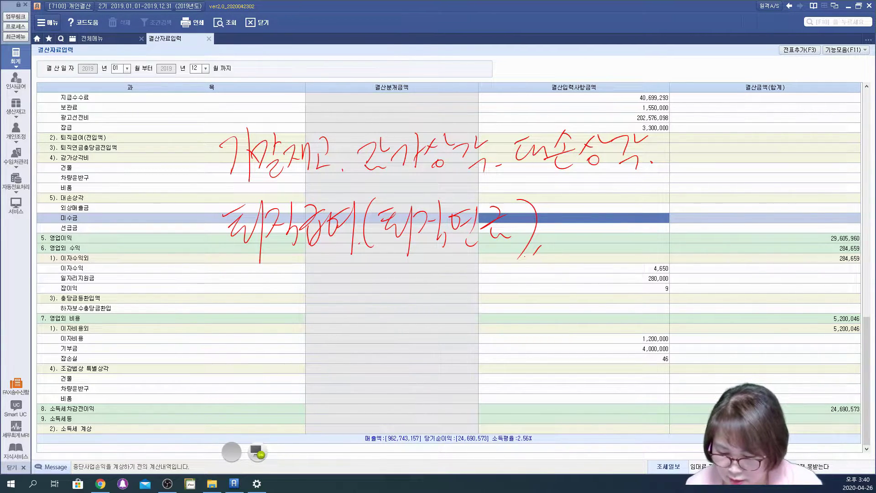
{"action": "mouse_move", "coordinate": [577, 201]}
{"action": "left_mouse_down"}
{"action": "mouse_move", "coordinate": [601, 219]}
{"action": "mouse_move", "coordinate": [593, 247]}
{"action": "left_mouse_up"}
{"action": "left_click_drag", "start_coordinate": [602, 214], "coordinate": [621, 235]}
{"action": "left_click_drag", "start_coordinate": [629, 201], "coordinate": [630, 247]}
{"action": "mouse_move", "coordinate": [641, 207]}
{"action": "left_mouse_down"}
{"action": "mouse_move", "coordinate": [653, 199]}
{"action": "mouse_move", "coordinate": [667, 216]}
{"action": "left_mouse_up"}
{"action": "left_click_drag", "start_coordinate": [636, 221], "coordinate": [668, 218]}
{"action": "mouse_move", "coordinate": [637, 226]}
{"action": "left_mouse_down"}
{"action": "mouse_move", "coordinate": [638, 239]}
{"action": "mouse_move", "coordinate": [657, 240]}
{"action": "left_mouse_up"}
{"action": "left_click", "coordinate": [676, 236]}
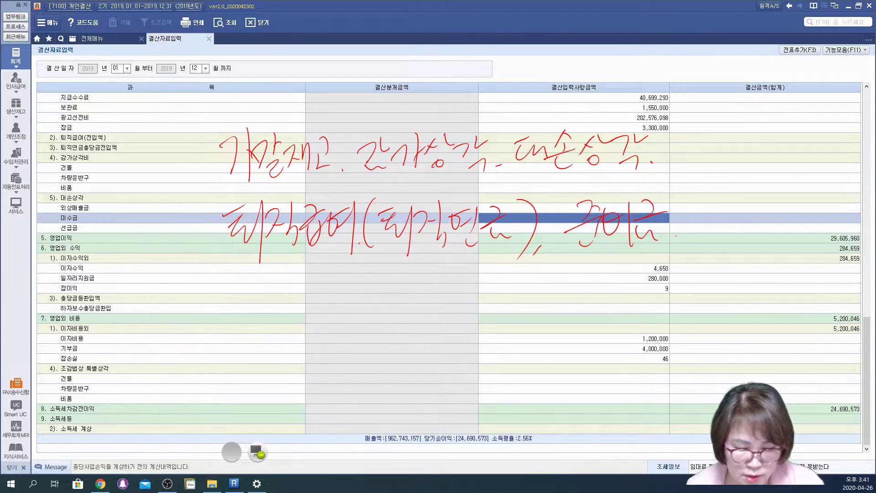
- Handwrite "소득세등" in red as a third line and draw a loop around it
{"action": "left_click_drag", "start_coordinate": [239, 273], "coordinate": [236, 296]}
{"action": "mouse_move", "coordinate": [242, 281]}
{"action": "left_mouse_down"}
{"action": "mouse_move", "coordinate": [253, 286]}
{"action": "mouse_move", "coordinate": [251, 312]}
{"action": "left_mouse_up"}
{"action": "left_click_drag", "start_coordinate": [226, 323], "coordinate": [260, 310]}
{"action": "left_click_drag", "start_coordinate": [265, 273], "coordinate": [293, 296]}
{"action": "left_click_drag", "start_coordinate": [295, 281], "coordinate": [298, 303]}
{"action": "mouse_move", "coordinate": [311, 293]}
{"action": "left_mouse_down"}
{"action": "mouse_move", "coordinate": [319, 304]}
{"action": "mouse_move", "coordinate": [337, 279]}
{"action": "left_mouse_up"}
{"action": "left_click_drag", "start_coordinate": [325, 284], "coordinate": [345, 292]}
{"action": "left_click_drag", "start_coordinate": [325, 305], "coordinate": [339, 311]}
{"action": "mouse_move", "coordinate": [201, 345]}
{"action": "left_mouse_down"}
{"action": "mouse_move", "coordinate": [317, 333]}
{"action": "mouse_move", "coordinate": [214, 279]}
{"action": "mouse_move", "coordinate": [227, 353]}
{"action": "left_mouse_up"}
{"action": "left_click", "coordinate": [238, 373]}
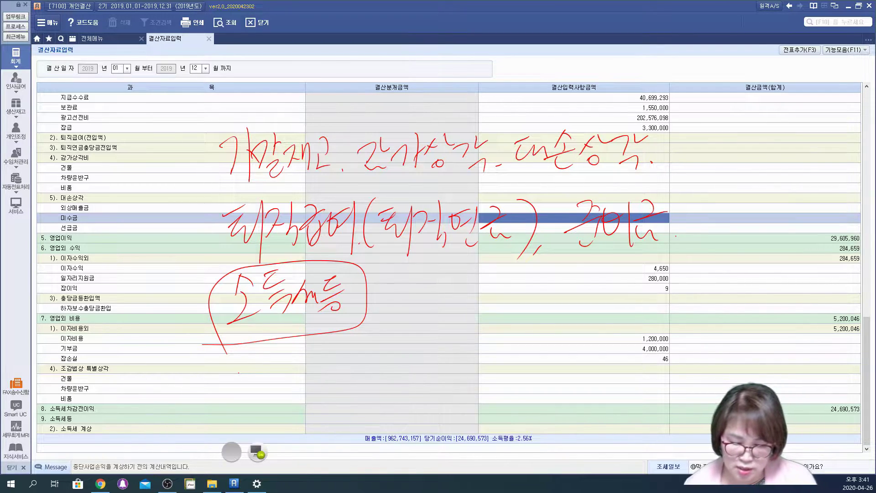
- Underline the three lines of handwritten notes and clear all annotations from the screen
{"action": "left_click_drag", "start_coordinate": [183, 192], "coordinate": [634, 184]}
{"action": "left_click_drag", "start_coordinate": [229, 268], "coordinate": [628, 265]}
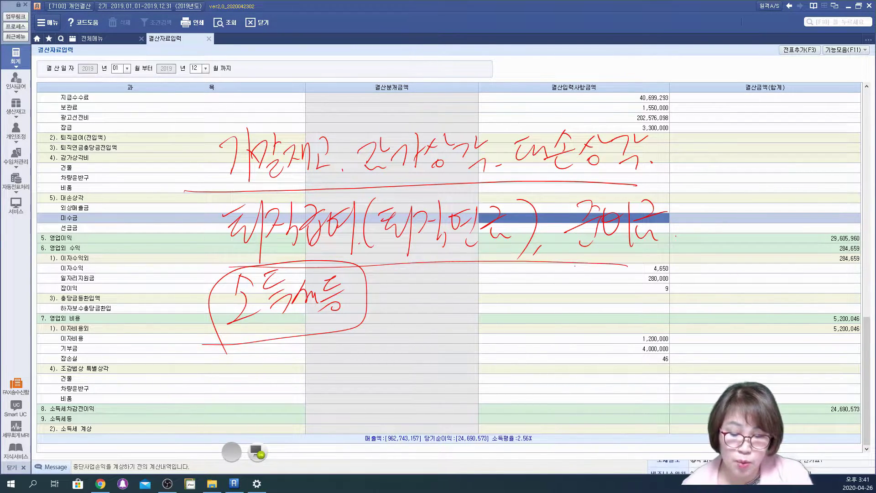
{"action": "left_click_drag", "start_coordinate": [255, 343], "coordinate": [371, 339]}
{"action": "left_click", "coordinate": [354, 348]}
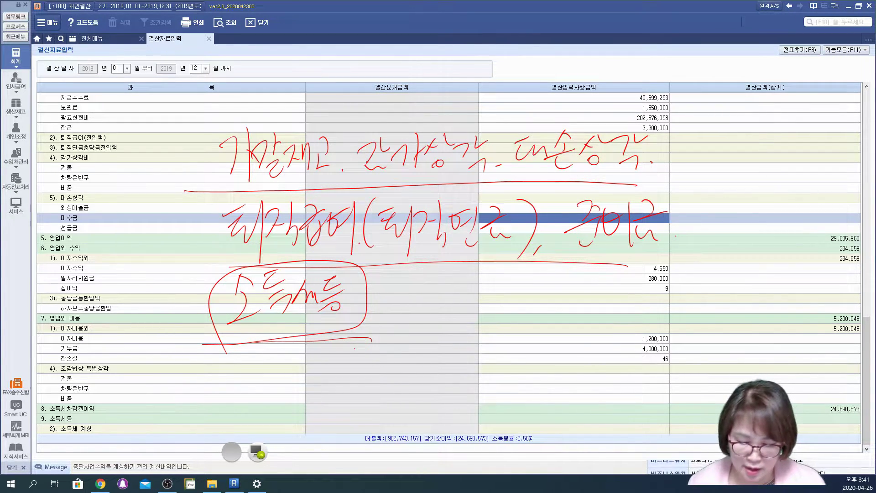
{"action": "left_click", "coordinate": [258, 451]}
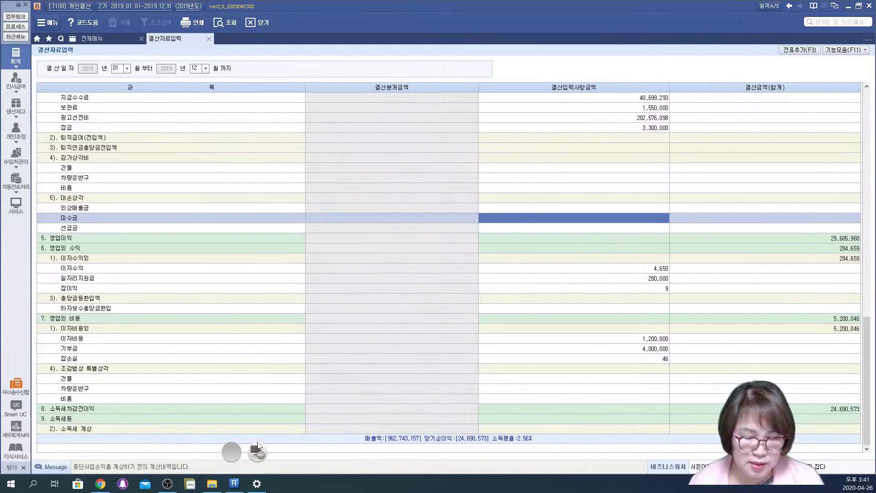
- Start 감가상각반영 for the closing data and accept loading the saved depreciation data
{"action": "left_click", "coordinate": [573, 206]}
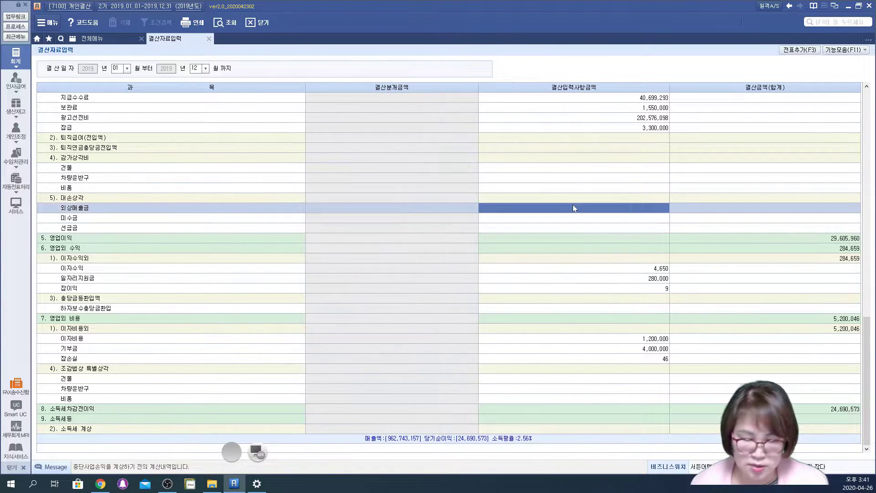
{"action": "scroll", "coordinate": [574, 208], "scroll_direction": "up", "scroll_amount": 10}
{"action": "scroll", "coordinate": [574, 208], "scroll_direction": "up", "scroll_amount": 8}
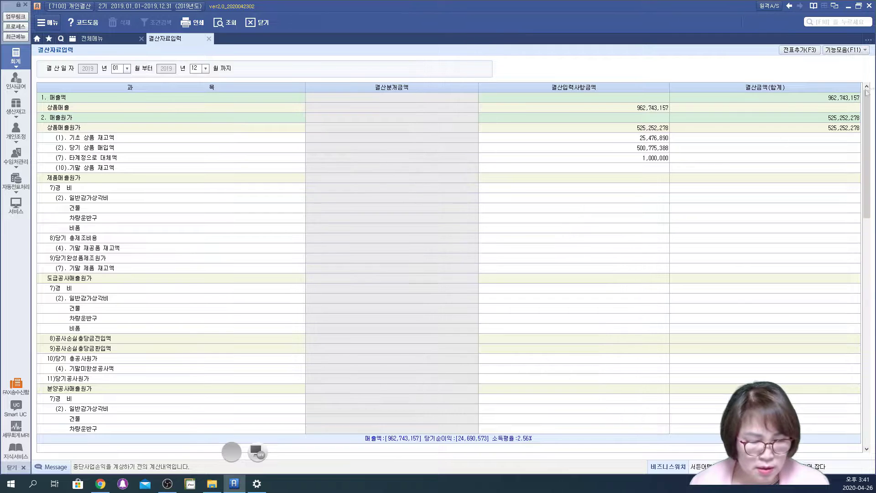
{"action": "left_click", "coordinate": [867, 50]}
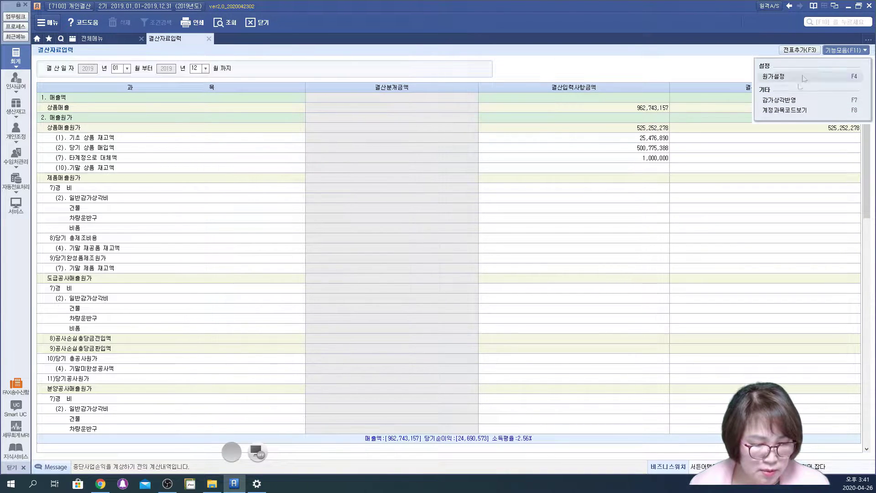
{"action": "left_click", "coordinate": [784, 103]}
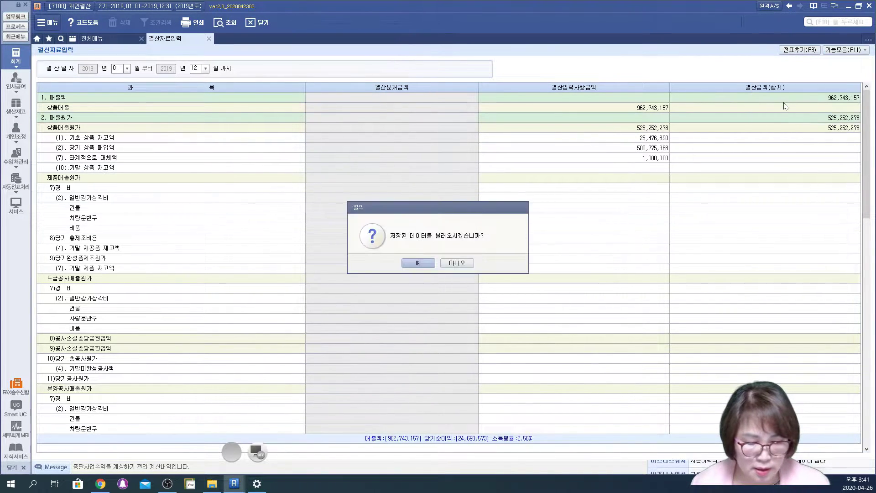
{"action": "left_click", "coordinate": [411, 269]}
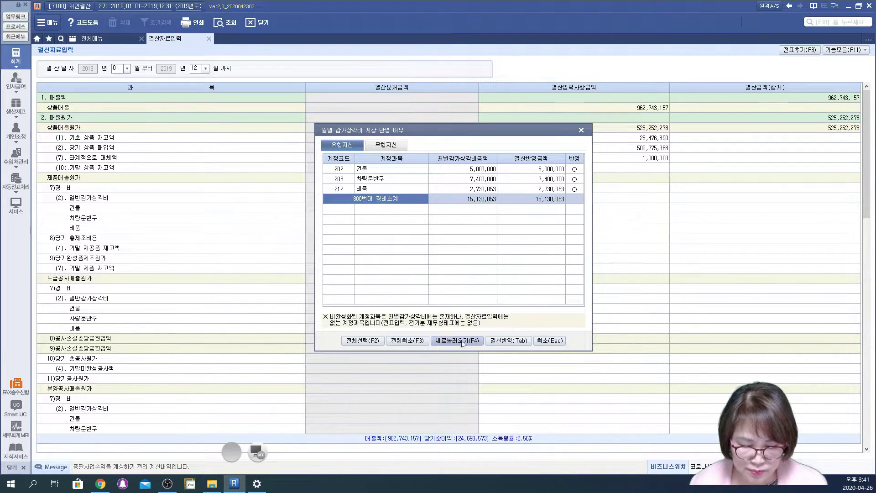
- Reload the monthly depreciation amounts for 건물, 차량운반구 and 비품 and apply them to the closing data
{"action": "left_click", "coordinate": [456, 341]}
{"action": "left_click", "coordinate": [422, 267]}
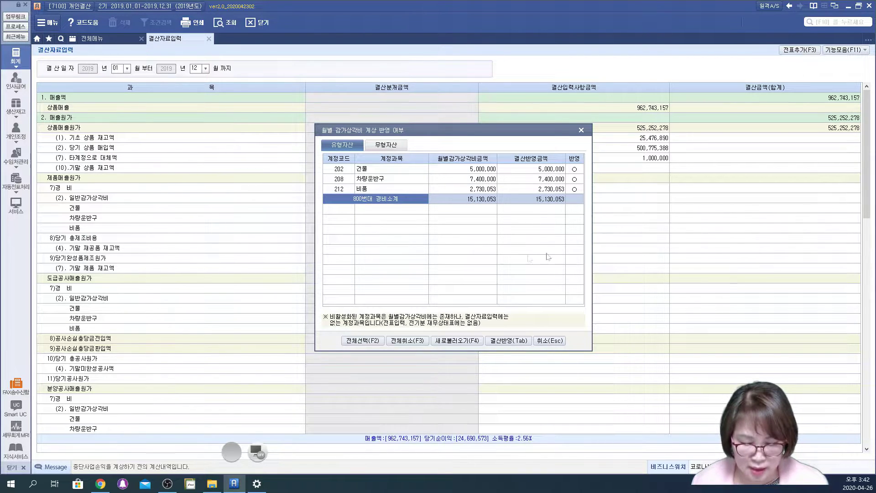
{"action": "left_click", "coordinate": [509, 342]}
{"action": "left_click", "coordinate": [440, 268]}
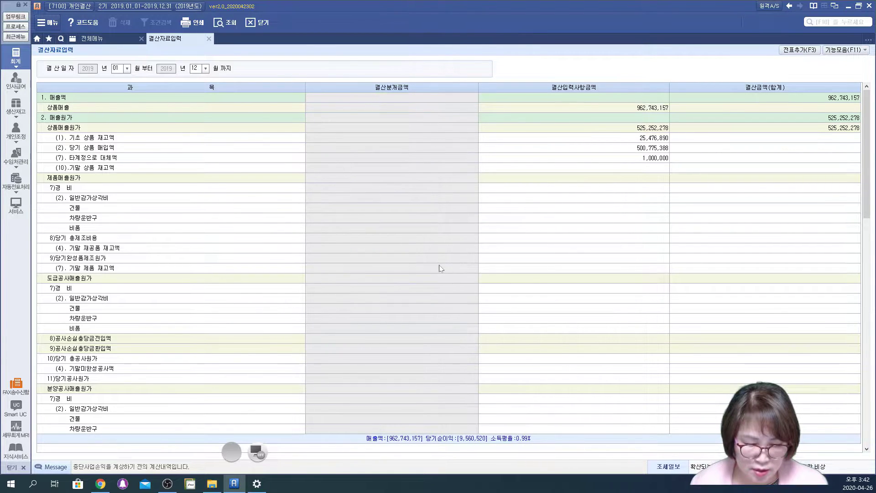
- Circle the 소득평률 figure in the summary line in red, underline 매출액 and 당기순이익 there, and clear the annotations
{"action": "left_click", "coordinate": [595, 252]}
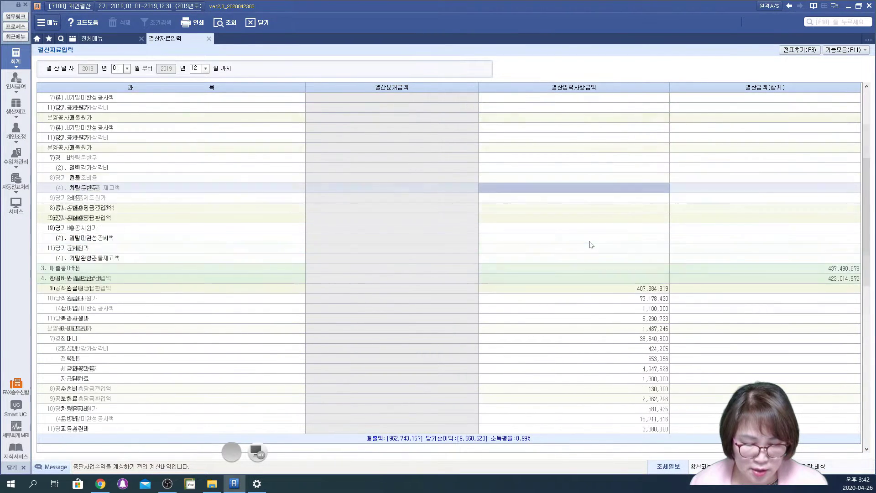
{"action": "left_click", "coordinate": [587, 168]}
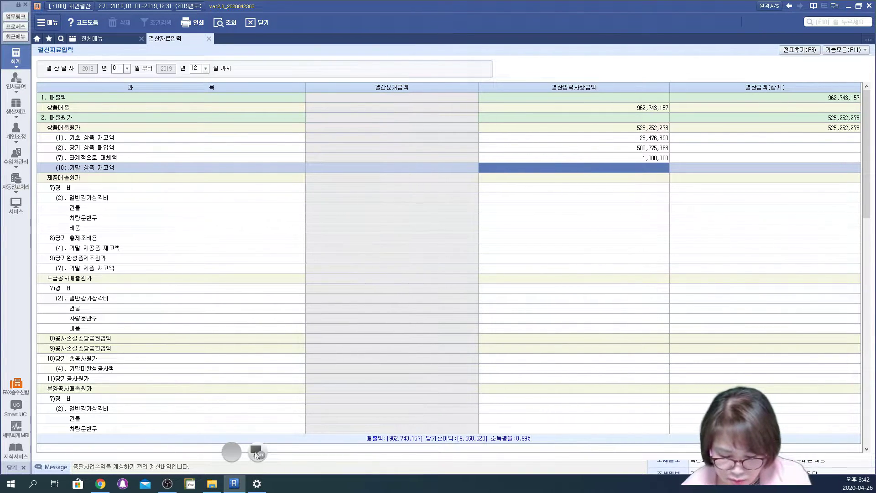
{"action": "mouse_move", "coordinate": [515, 449]}
{"action": "left_mouse_down"}
{"action": "mouse_move", "coordinate": [483, 438]}
{"action": "mouse_move", "coordinate": [531, 456]}
{"action": "left_mouse_up"}
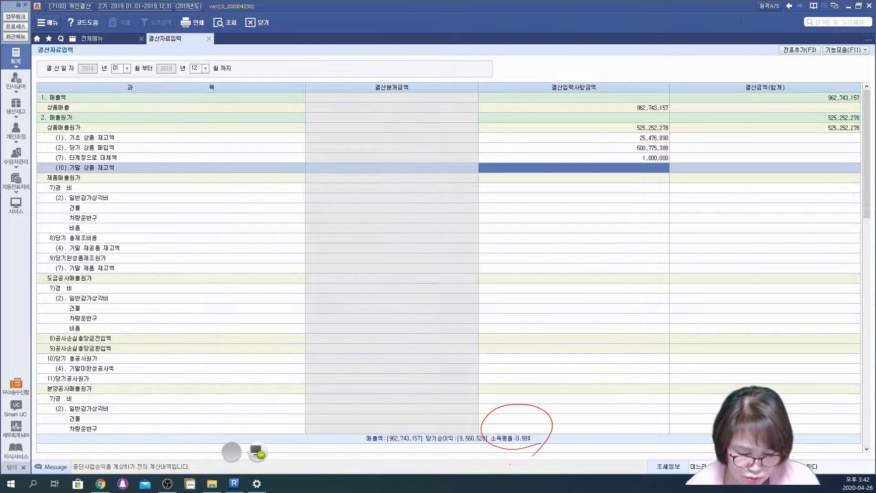
{"action": "mouse_move", "coordinate": [356, 451]}
{"action": "left_mouse_down"}
{"action": "mouse_move", "coordinate": [524, 449]}
{"action": "mouse_move", "coordinate": [483, 422]}
{"action": "left_mouse_up"}
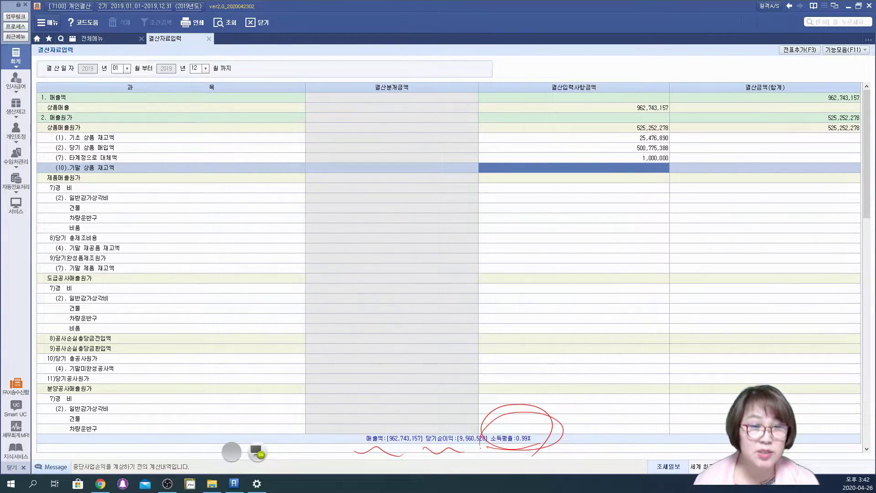
{"action": "left_click", "coordinate": [256, 452]}
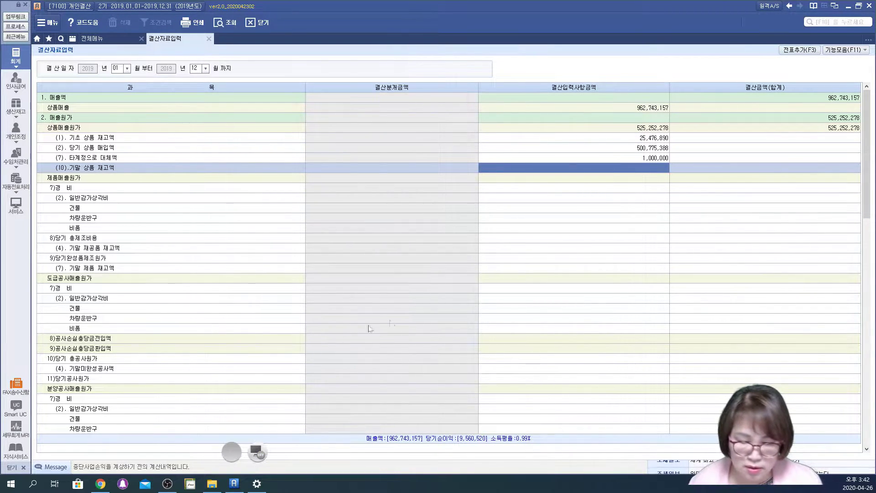
- Set 기말 상품 재고액 to 10,000,000 under 상품매출원가 and check the recalculated cost of goods sold
{"action": "left_click", "coordinate": [639, 171]}
{"action": "type", "text": "0000000"}
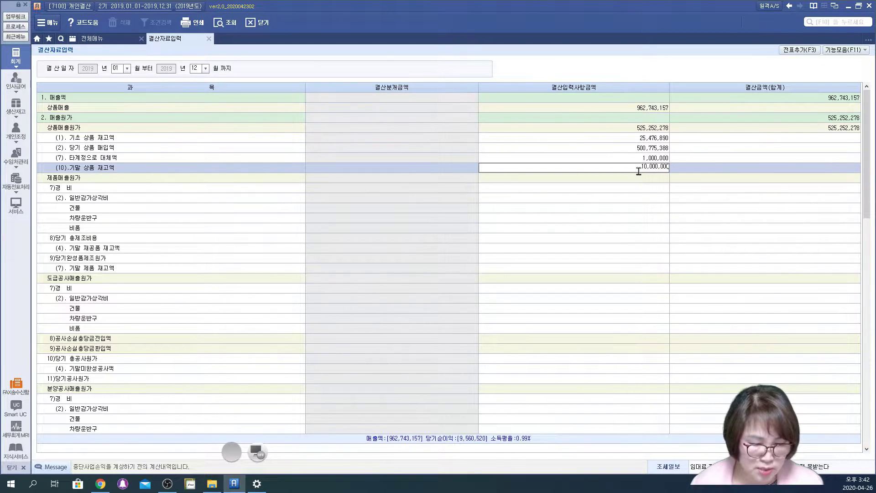
{"action": "key", "text": "Return"}
{"action": "left_click", "coordinate": [612, 173]}
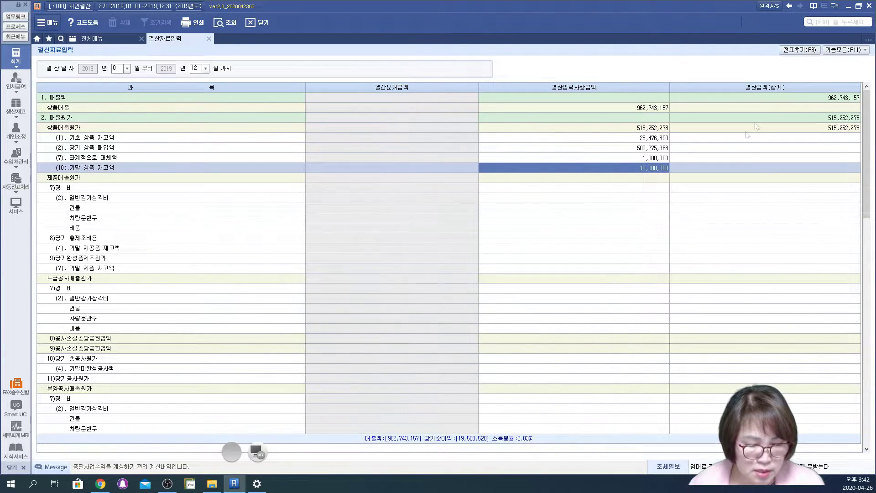
{"action": "left_click", "coordinate": [805, 130]}
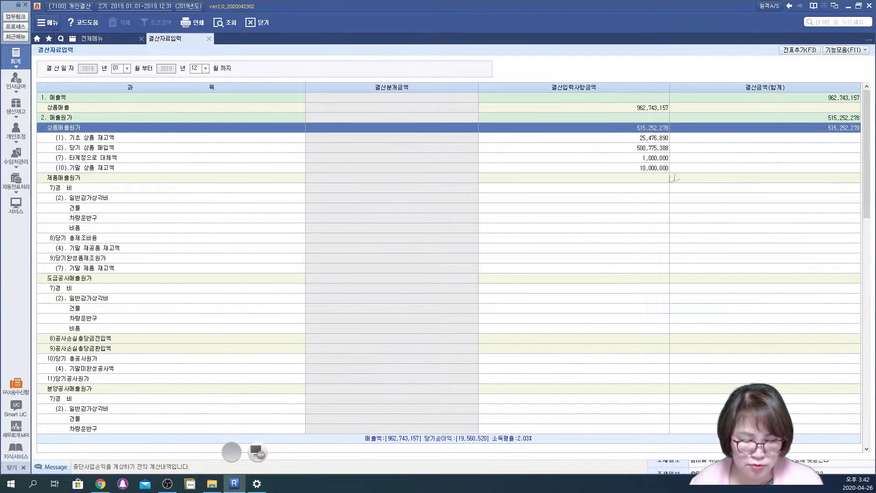
{"action": "left_click", "coordinate": [641, 169]}
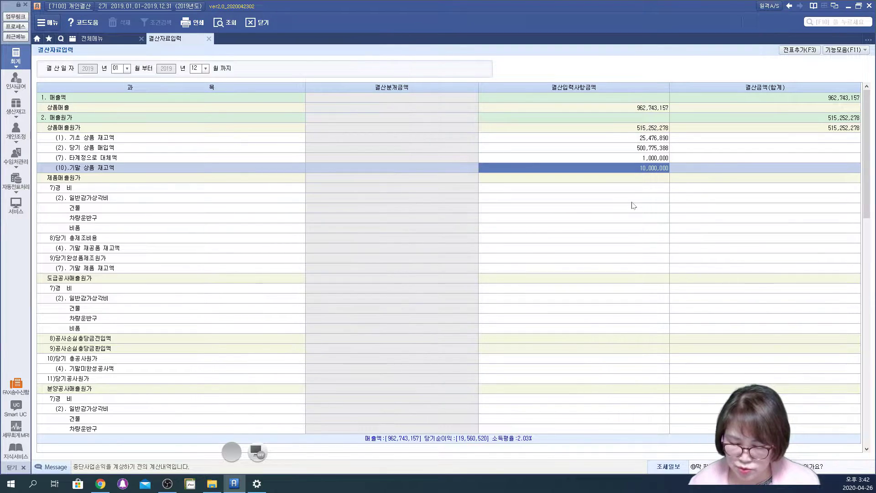
- Go through the closing items down to 대손상각 and examine its 외상매출금, 미수금 and 선급금 rows
{"action": "key", "text": "Return"}
{"action": "key", "text": "Return"}
{"action": "key", "text": "Return"}
{"action": "key", "text": "Down"}
{"action": "key", "text": "Down"}
{"action": "key", "text": "Down"}
{"action": "key", "text": "Down"}
{"action": "key", "text": "Down"}
{"action": "key", "text": "Down"}
{"action": "key", "text": "Down"}
{"action": "key", "text": "Down"}
{"action": "key", "text": "Down"}
{"action": "key", "text": "Down"}
{"action": "key", "text": "Down"}
{"action": "key", "text": "Down"}
{"action": "key", "text": "Down"}
{"action": "key", "text": "Down"}
{"action": "key", "text": "Down"}
{"action": "key", "text": "Down"}
{"action": "key", "text": "Down"}
{"action": "key", "text": "Down"}
{"action": "key", "text": "Down"}
{"action": "key", "text": "Down"}
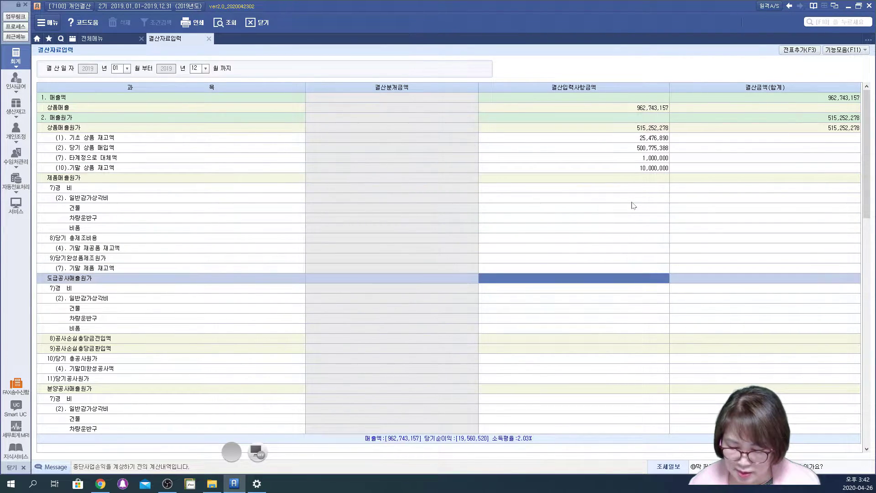
{"action": "key", "text": "Down"}
{"action": "key", "text": "Down"}
{"action": "key", "text": "Down"}
{"action": "key", "text": "Down"}
{"action": "key", "text": "Down"}
{"action": "key", "text": "Down"}
{"action": "key", "text": "Down"}
{"action": "key", "text": "Down"}
{"action": "key", "text": "Down"}
{"action": "key", "text": "Down"}
{"action": "key", "text": "Down"}
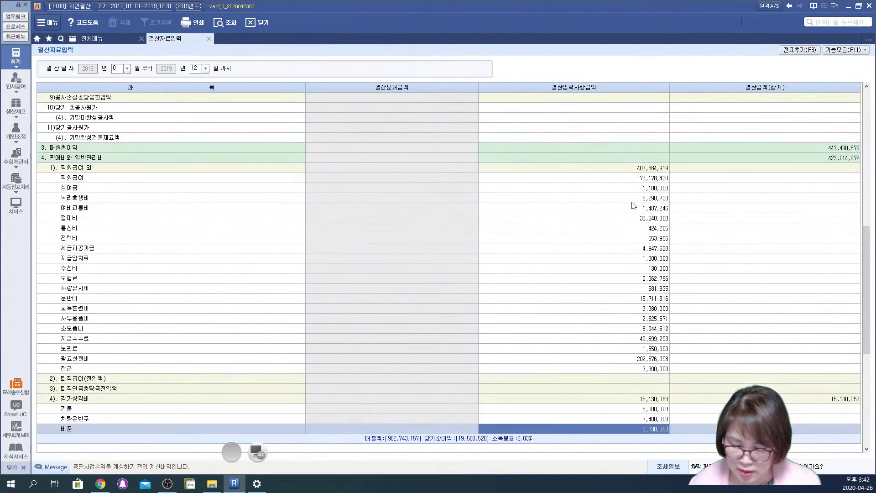
{"action": "scroll", "coordinate": [650, 201], "scroll_direction": "down", "scroll_amount": 6}
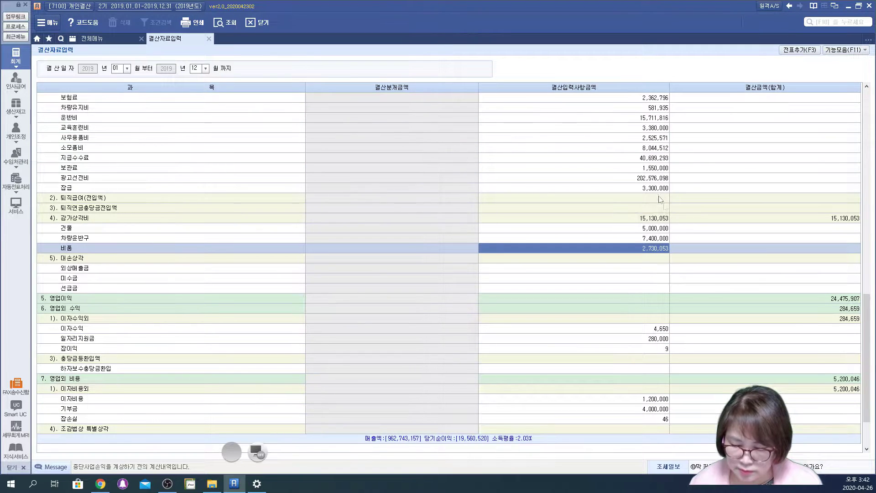
{"action": "key", "text": "Down"}
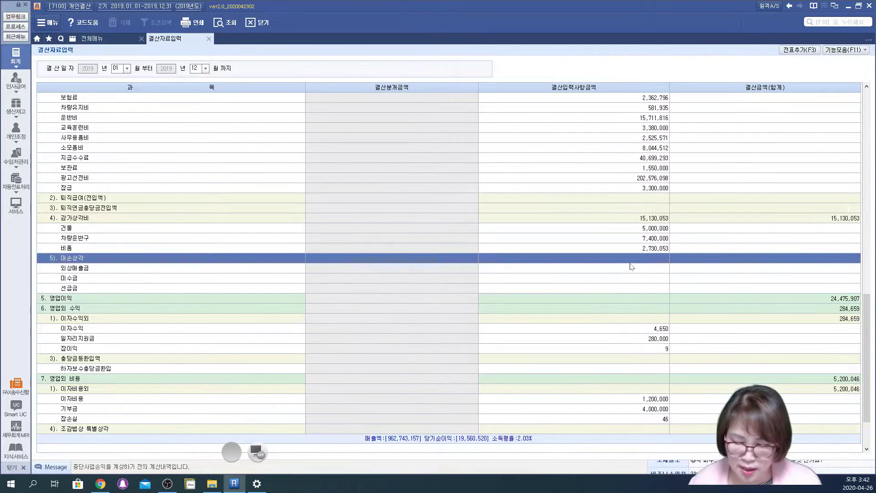
{"action": "left_click", "coordinate": [627, 272]}
{"action": "left_click", "coordinate": [632, 278]}
{"action": "left_click", "coordinate": [636, 287]}
{"action": "left_click", "coordinate": [636, 278]}
{"action": "left_click", "coordinate": [637, 272]}
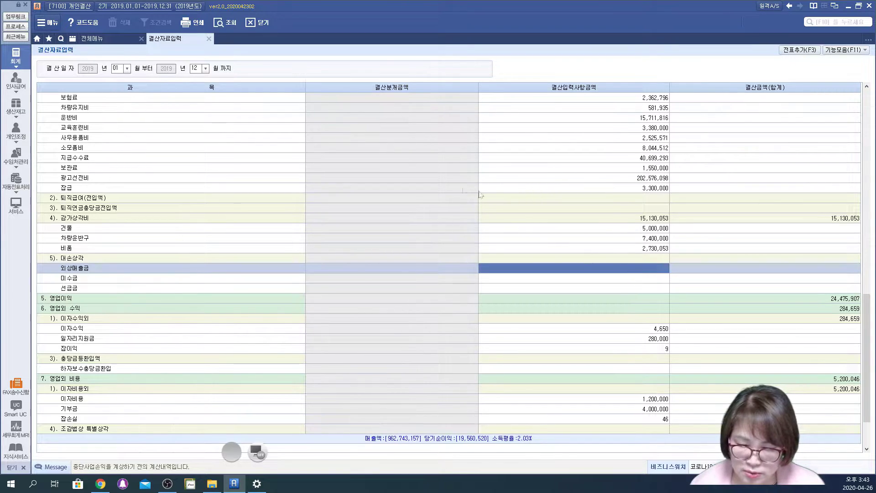
- Open 합계잔액시산표 and bring the debit balance of 외상매출금 into the calculator
{"action": "left_click", "coordinate": [89, 40]}
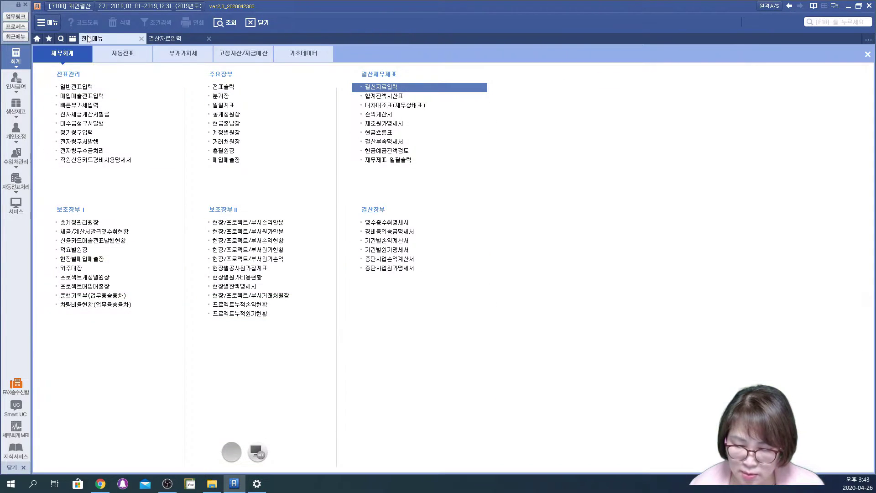
{"action": "left_click", "coordinate": [386, 97]}
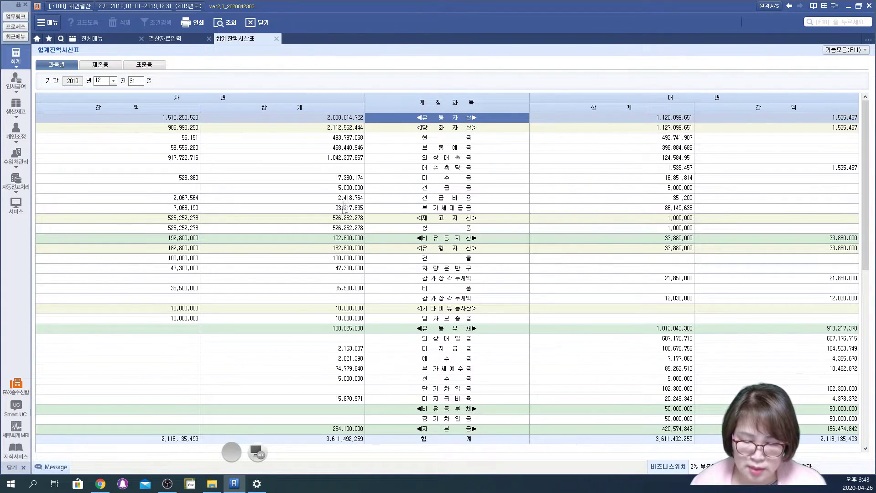
{"action": "left_click", "coordinate": [168, 158]}
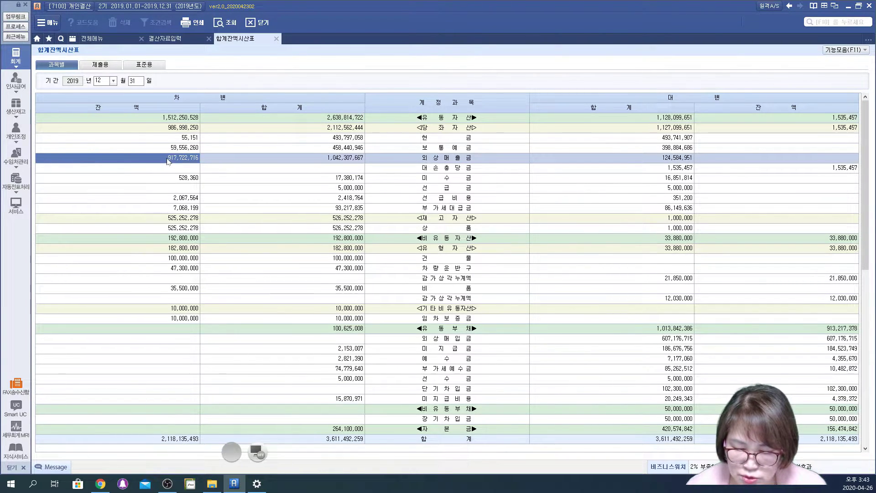
{"action": "right_click", "coordinate": [168, 160]}
{"action": "left_click", "coordinate": [200, 197]}
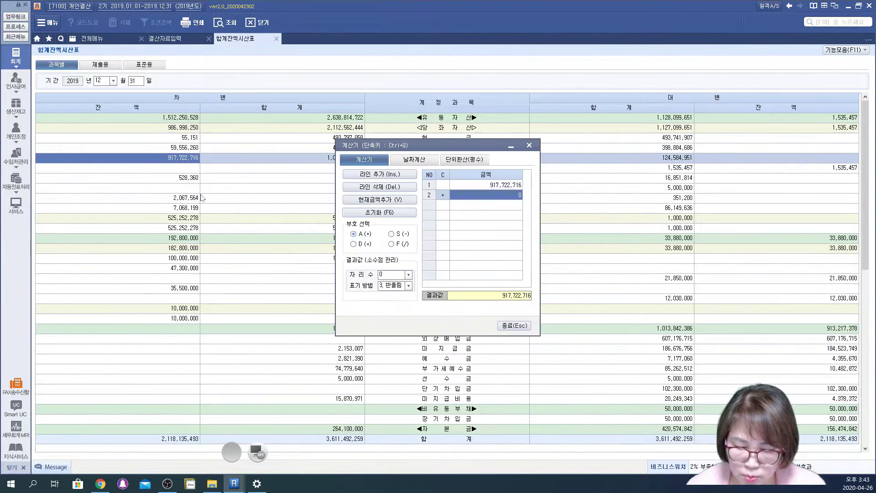
- Multiply the 외상매출금 balance by 0.01 in the calculator
{"action": "left_click", "coordinate": [366, 247]}
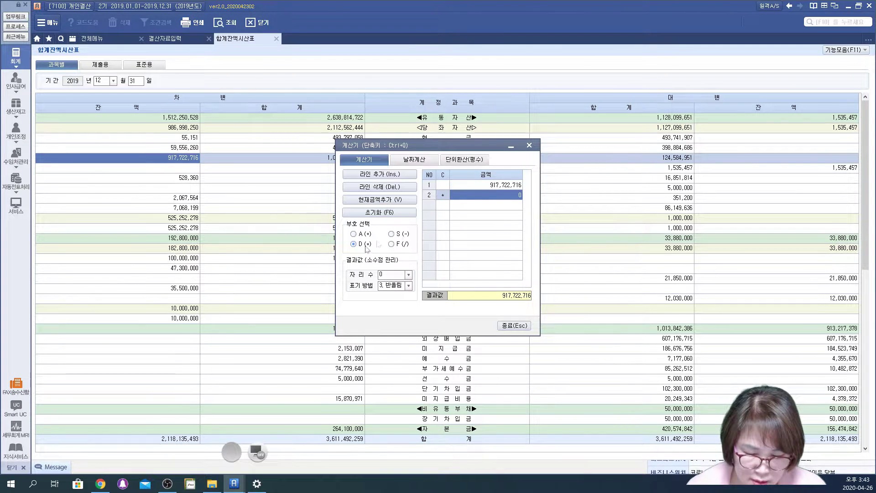
{"action": "left_click", "coordinate": [477, 200]}
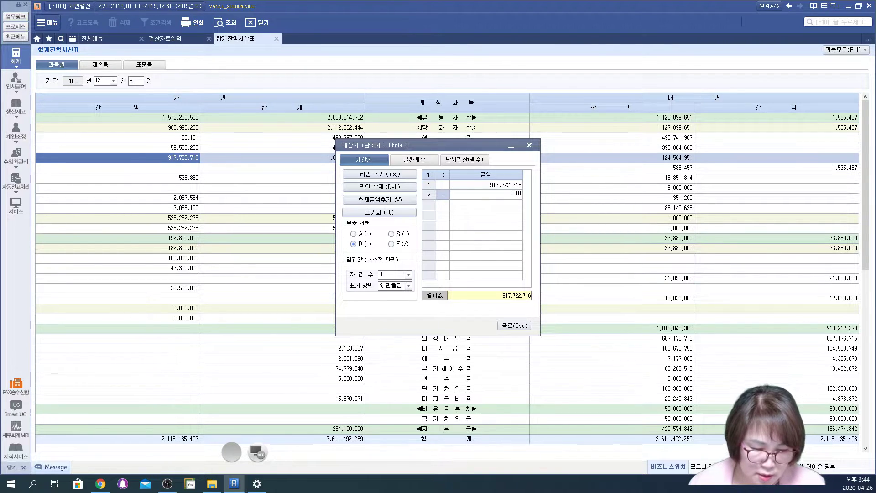
{"action": "key", "text": "Return"}
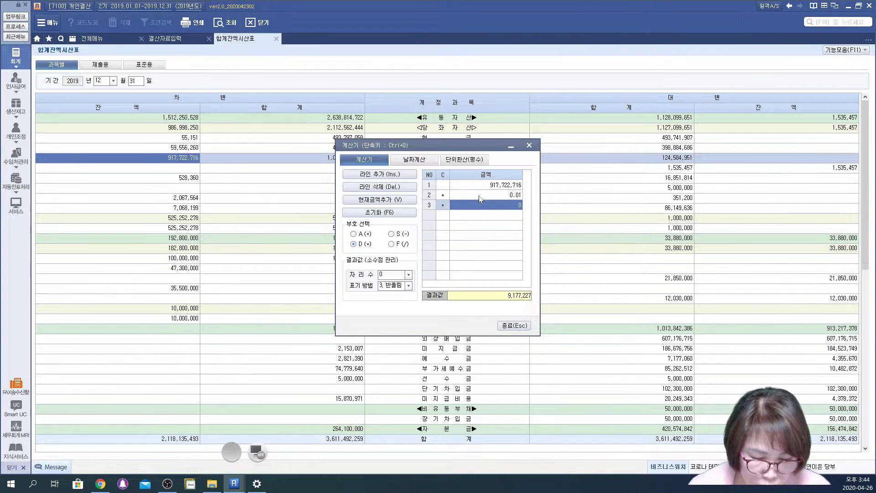
{"action": "left_click", "coordinate": [478, 196]}
{"action": "left_click", "coordinate": [392, 234]}
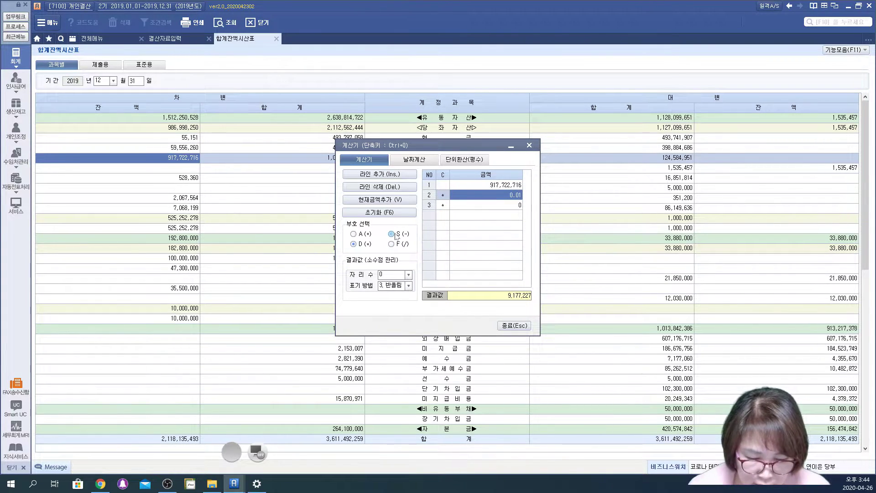
{"action": "left_click", "coordinate": [478, 207]}
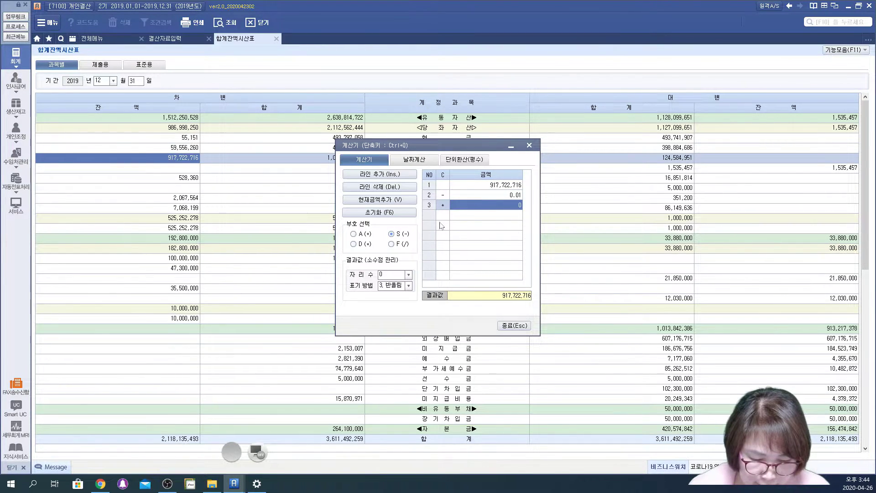
{"action": "left_click", "coordinate": [445, 195]}
{"action": "left_click", "coordinate": [366, 244]}
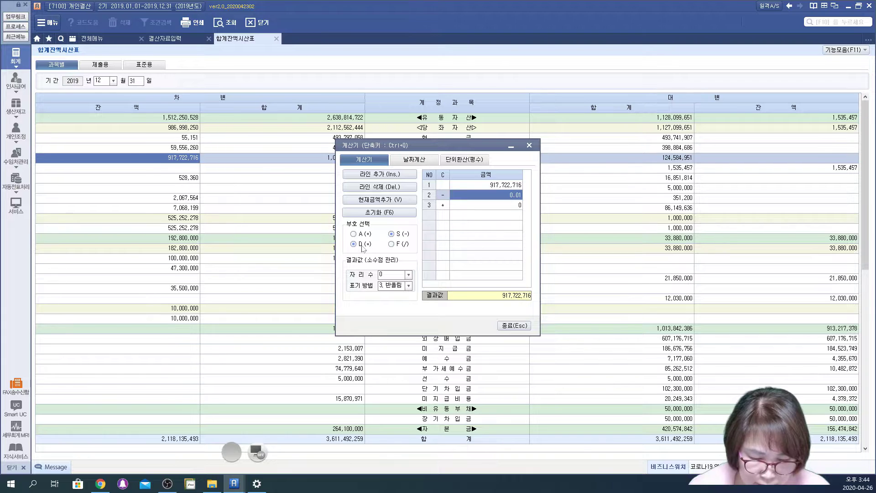
- Subtract the existing 대손충당금 of 1,535,457 on the third calculator line and close the calculator
{"action": "left_click", "coordinate": [467, 207]}
{"action": "left_click", "coordinate": [400, 245]}
{"action": "left_click", "coordinate": [409, 233]}
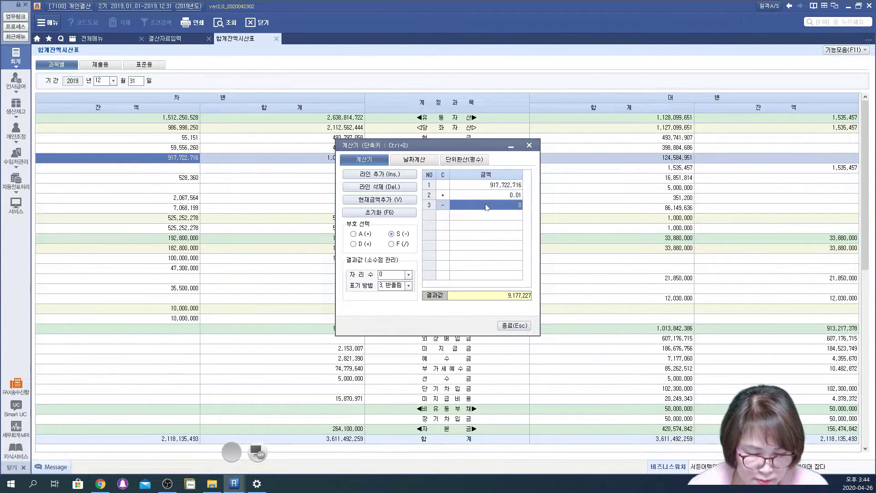
{"action": "type", "text": "1535457"}
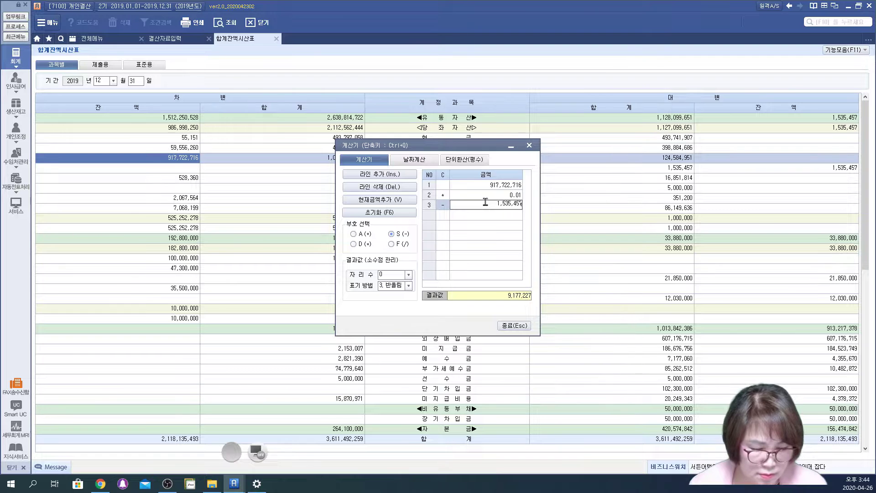
{"action": "key", "text": "Return"}
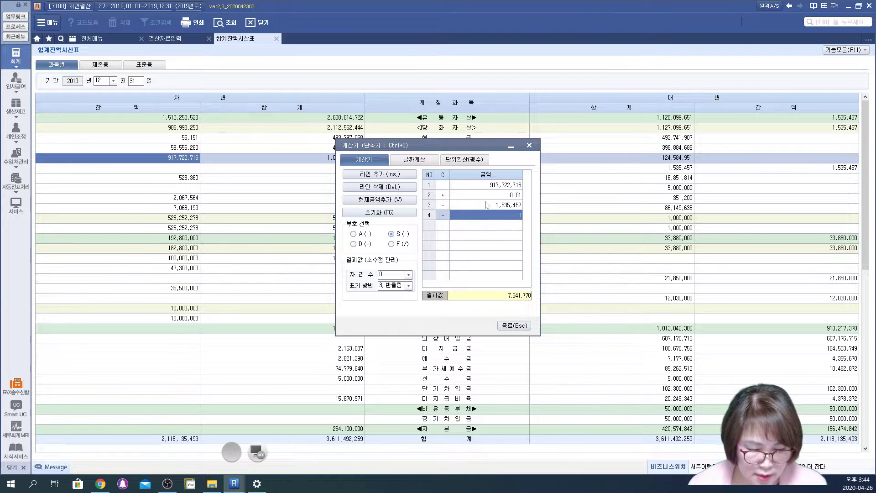
{"action": "left_click", "coordinate": [515, 325]}
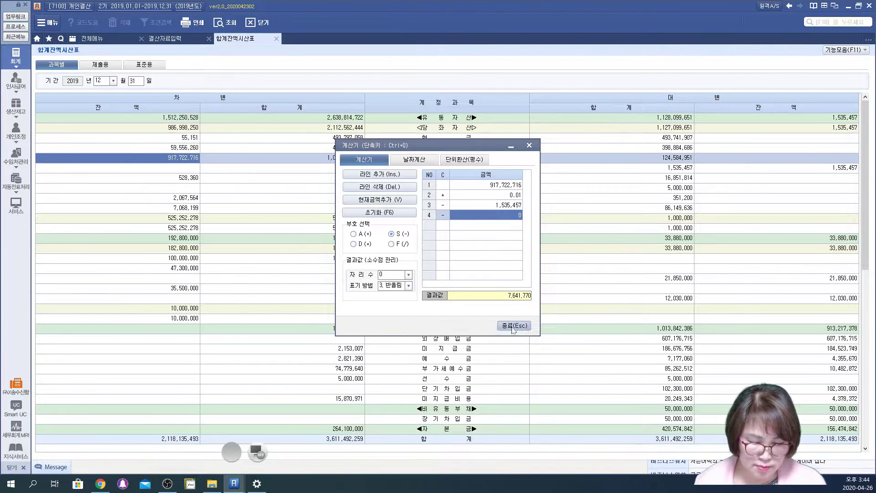
- Return to 결산자료입력 and enter 7,641,770 for 외상매출금 under 대손상각
{"action": "left_click", "coordinate": [178, 38]}
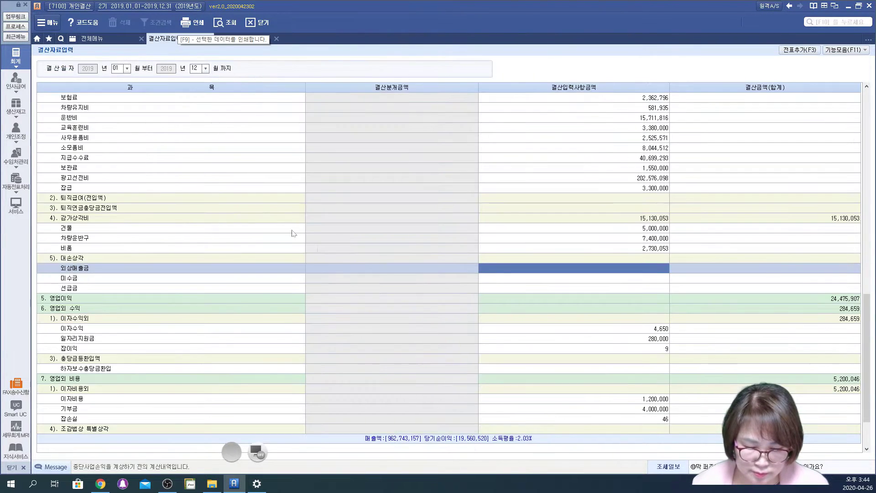
{"action": "left_click", "coordinate": [586, 267]}
{"action": "type", "text": "7,641,770"}
{"action": "key", "text": "Return"}
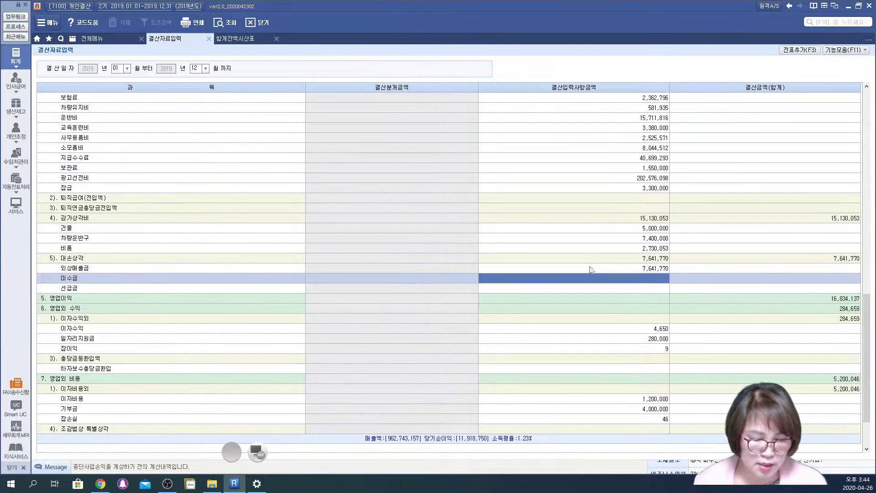
{"action": "left_click", "coordinate": [596, 270]}
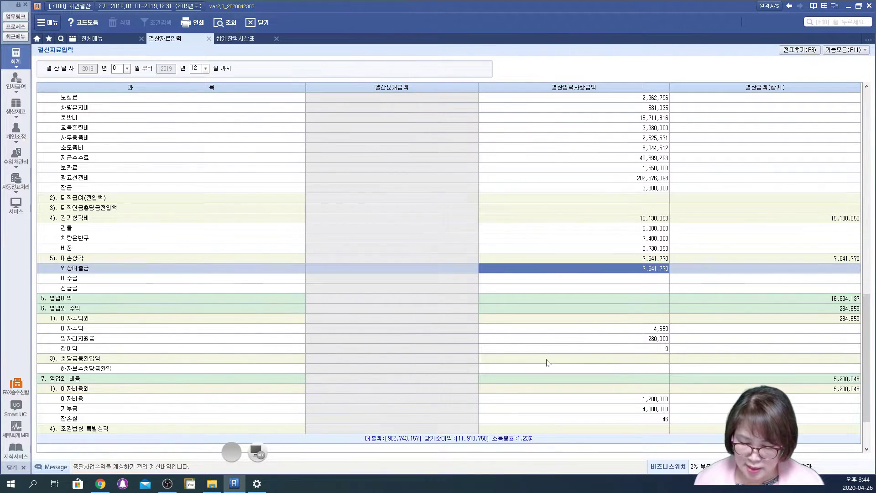
- Check the entered amounts in 결산자료입력 and add the closing entries to 일반전표, confirming the addition
{"action": "scroll", "coordinate": [548, 362], "scroll_direction": "down", "scroll_amount": 2}
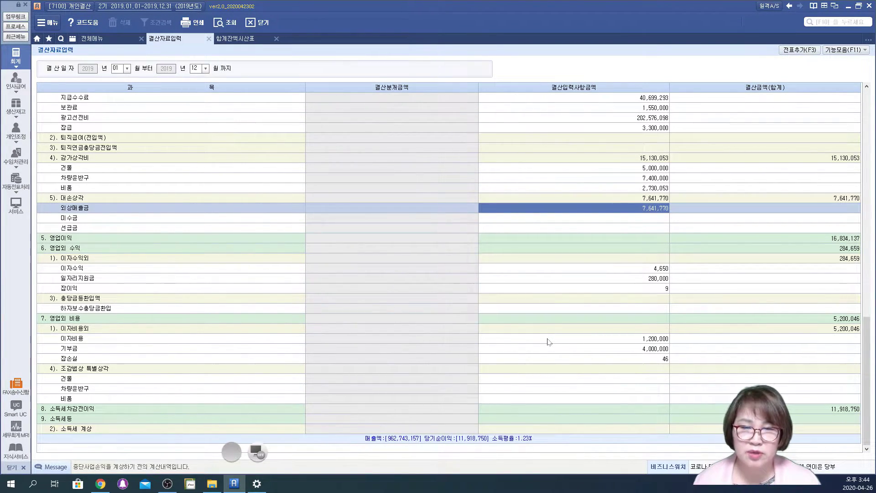
{"action": "scroll", "coordinate": [549, 342], "scroll_direction": "up", "scroll_amount": 6}
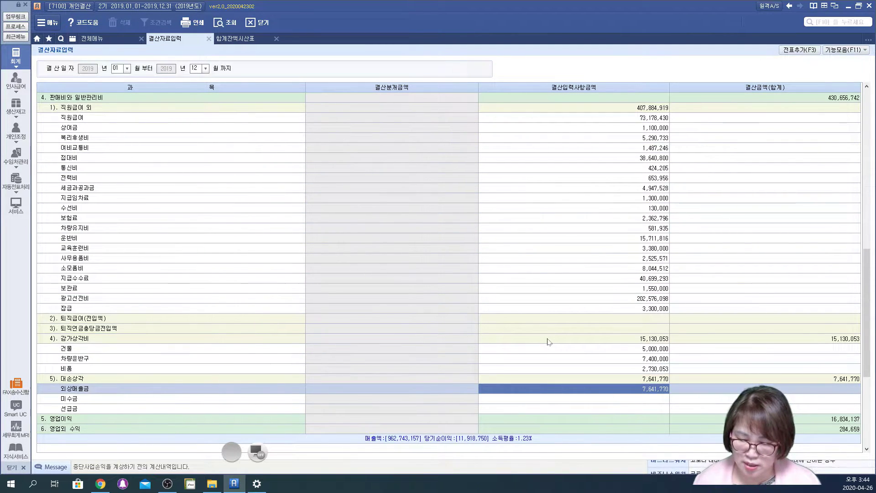
{"action": "left_click", "coordinate": [612, 319]}
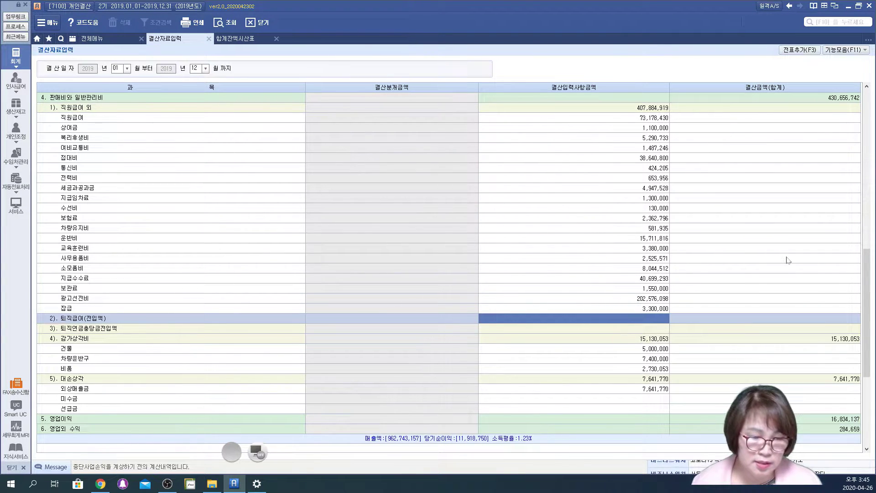
{"action": "left_click", "coordinate": [783, 49]}
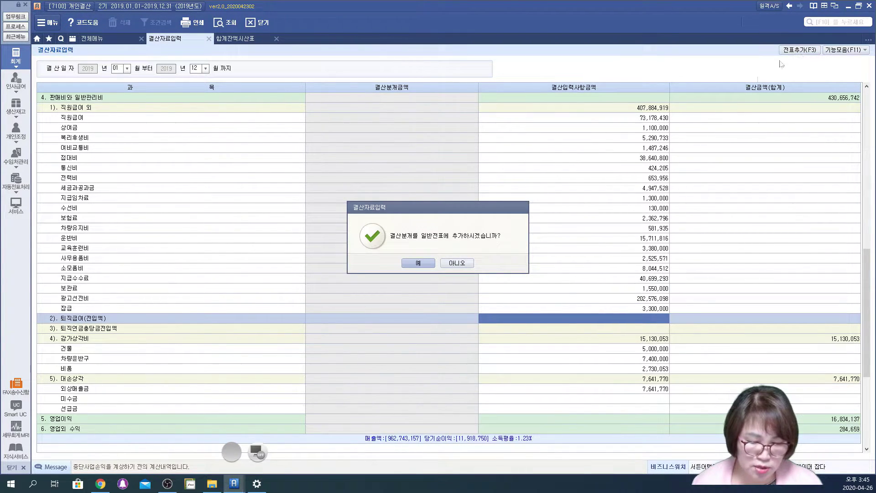
{"action": "left_click", "coordinate": [419, 263]}
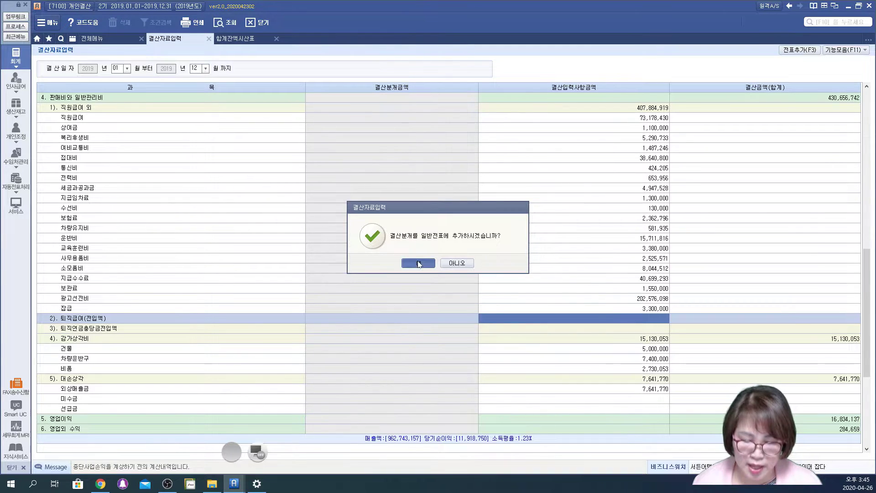
{"action": "left_click", "coordinate": [429, 264]}
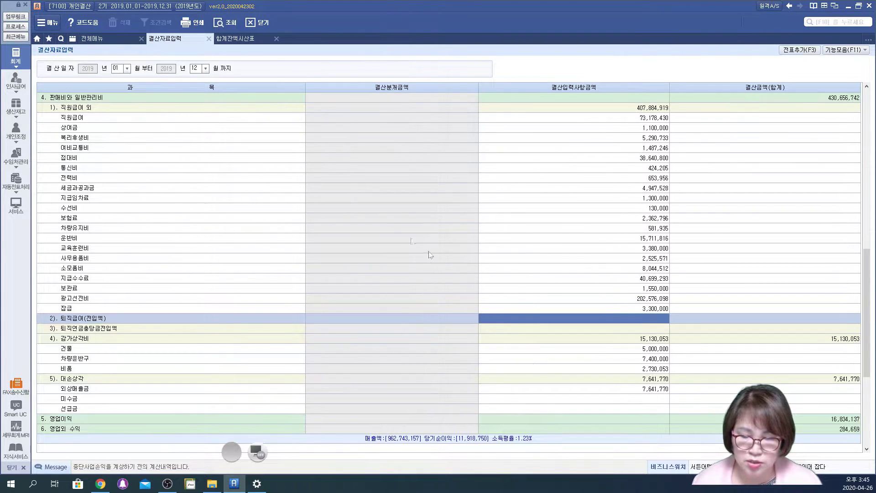
- Open 일반전표입력 and list the 2019 vouchers from month 01 to month 12
{"action": "left_click", "coordinate": [95, 39]}
{"action": "left_click", "coordinate": [73, 87]}
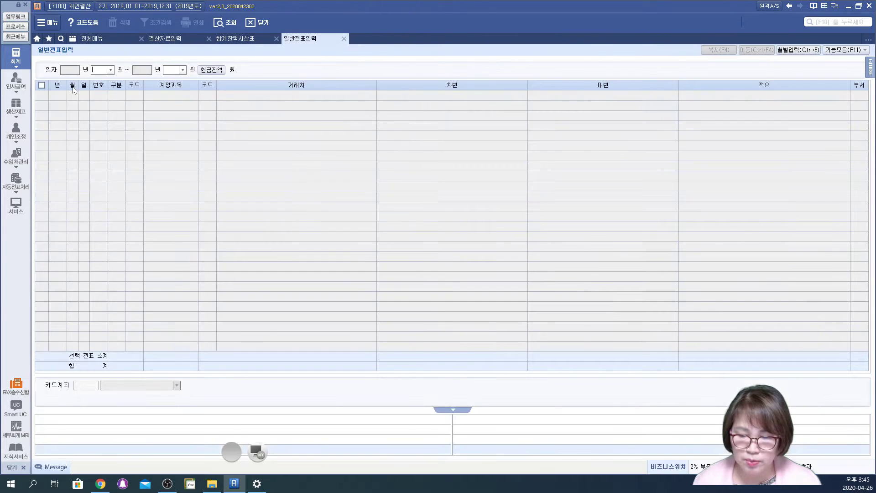
{"action": "type", "text": "12"}
{"action": "key", "text": "Return"}
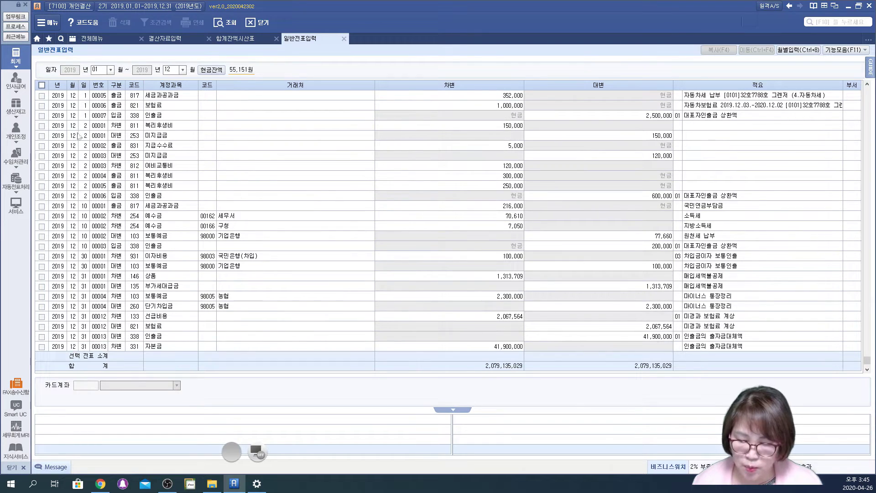
- Examine the automatically added December 31 closing entries for 상품매출원가, 감가상각비 and 대손상각비
{"action": "left_click", "coordinate": [119, 308]}
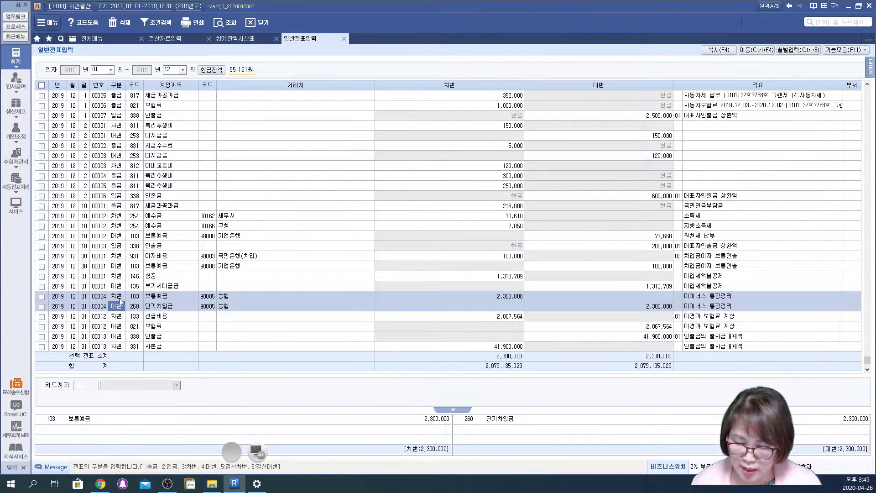
{"action": "scroll", "coordinate": [169, 349], "scroll_direction": "down", "scroll_amount": 3}
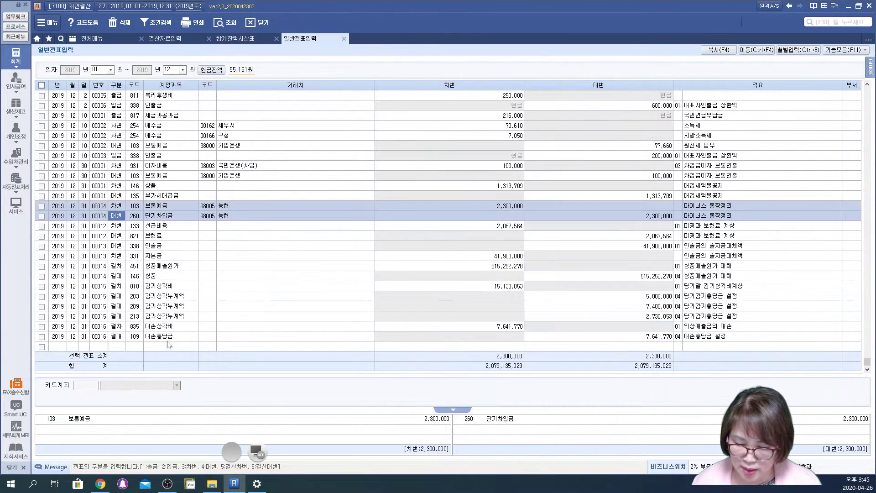
{"action": "left_click", "coordinate": [112, 290]}
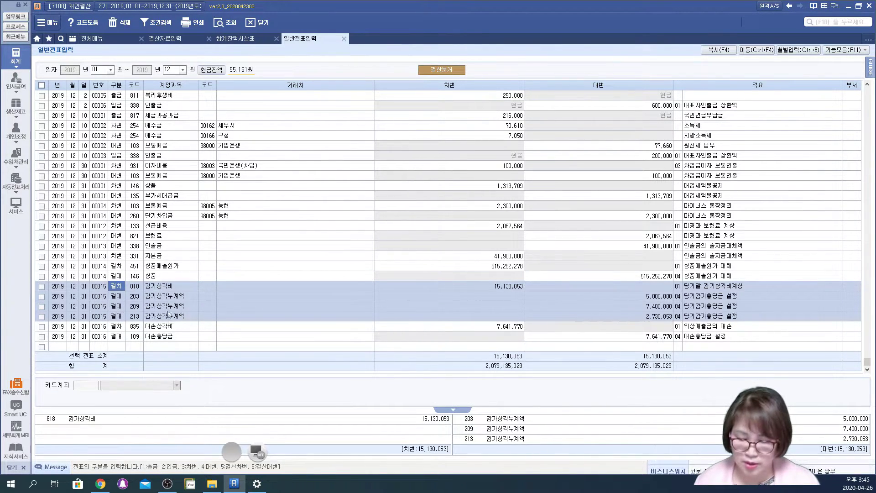
{"action": "left_click", "coordinate": [183, 339]}
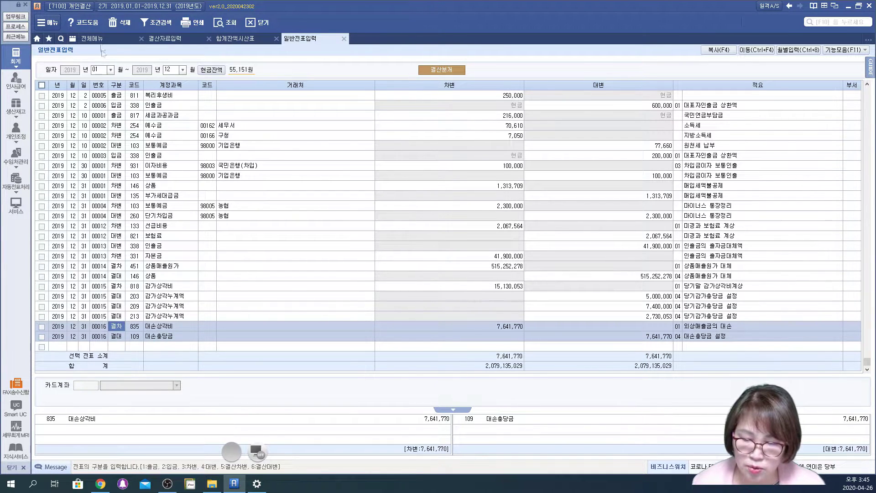
- Review 합계잔액시산표 after closing, checking the 상품, 상품매출, 상품매출원가, 감가상각비 and 대손상각비 rows
{"action": "left_click", "coordinate": [226, 39]}
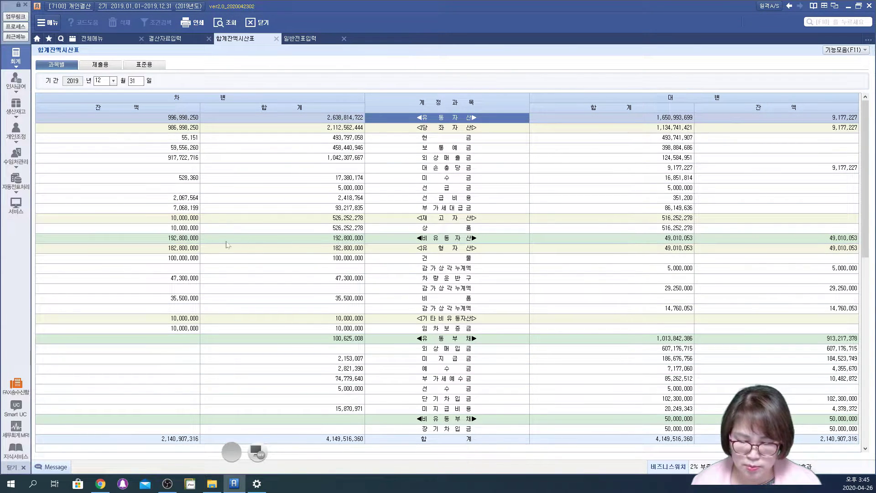
{"action": "left_click", "coordinate": [164, 228]}
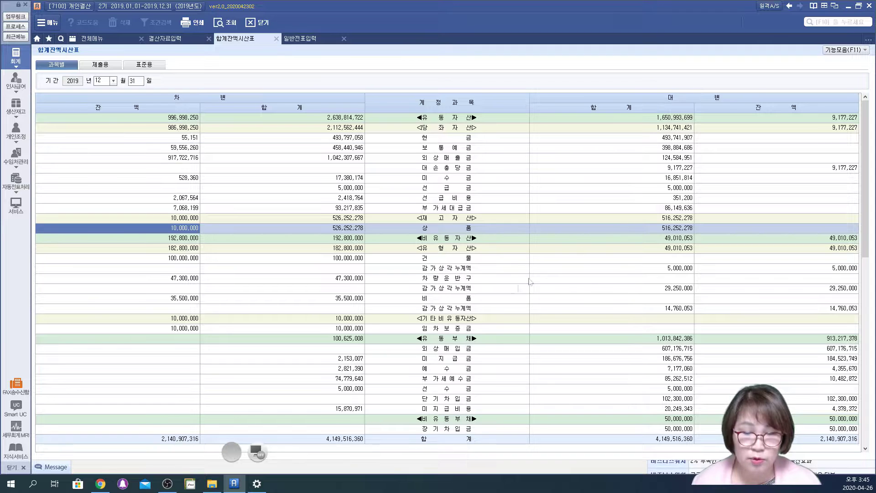
{"action": "left_click", "coordinate": [450, 398]}
{"action": "scroll", "coordinate": [450, 397], "scroll_direction": "down", "scroll_amount": 3}
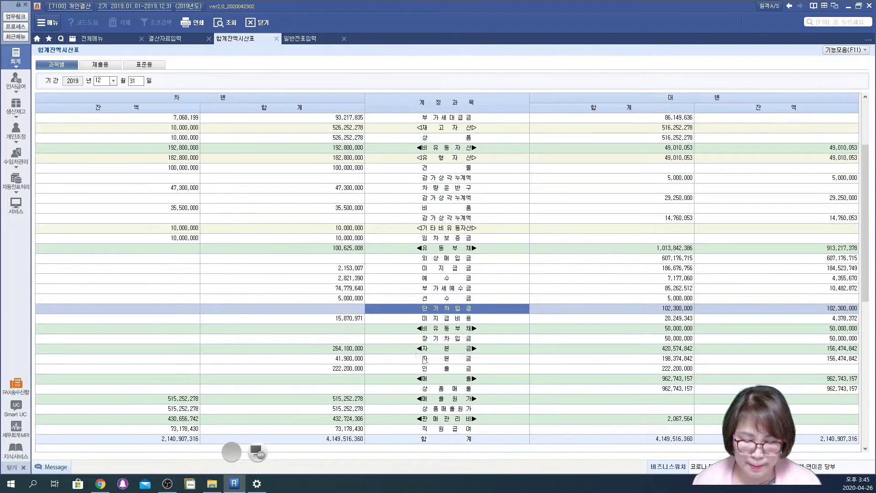
{"action": "left_click", "coordinate": [392, 391]}
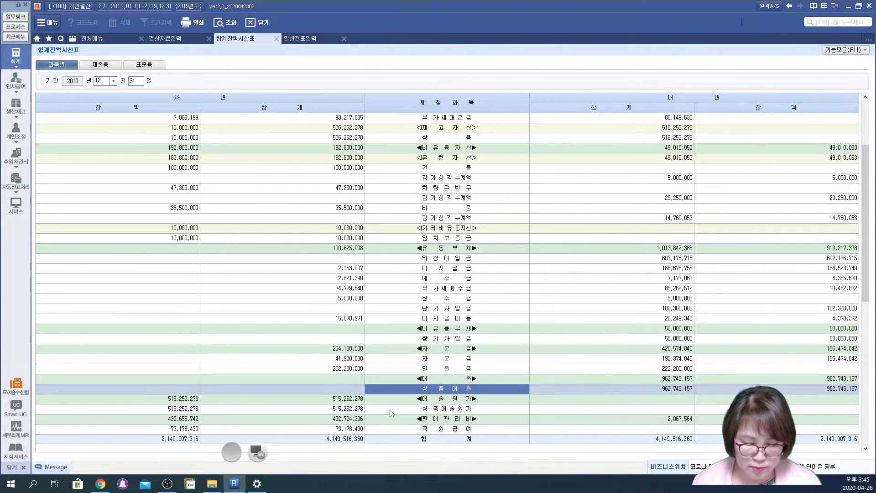
{"action": "left_click", "coordinate": [391, 409]}
{"action": "scroll", "coordinate": [391, 410], "scroll_direction": "down", "scroll_amount": 3}
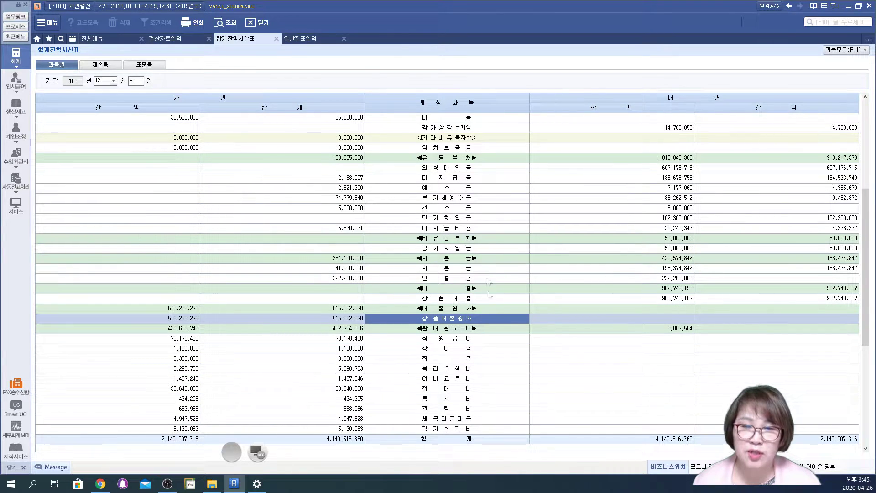
{"action": "scroll", "coordinate": [470, 332], "scroll_direction": "down", "scroll_amount": 6}
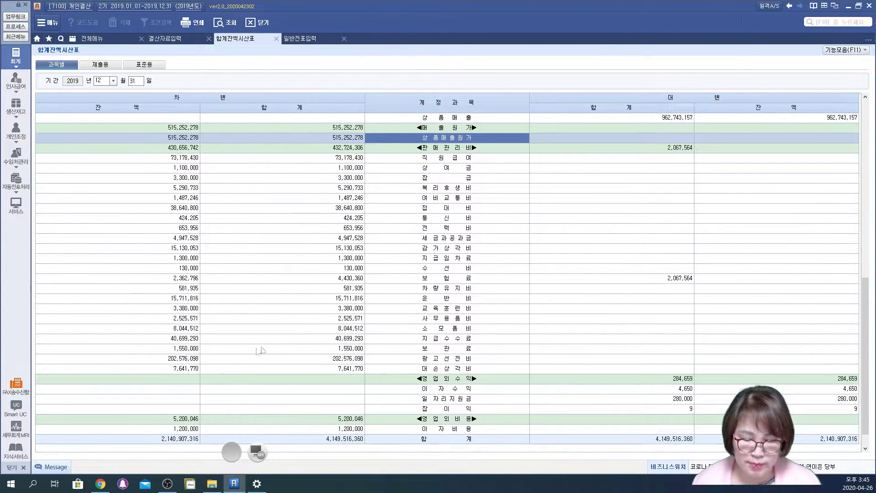
{"action": "left_click", "coordinate": [392, 249]}
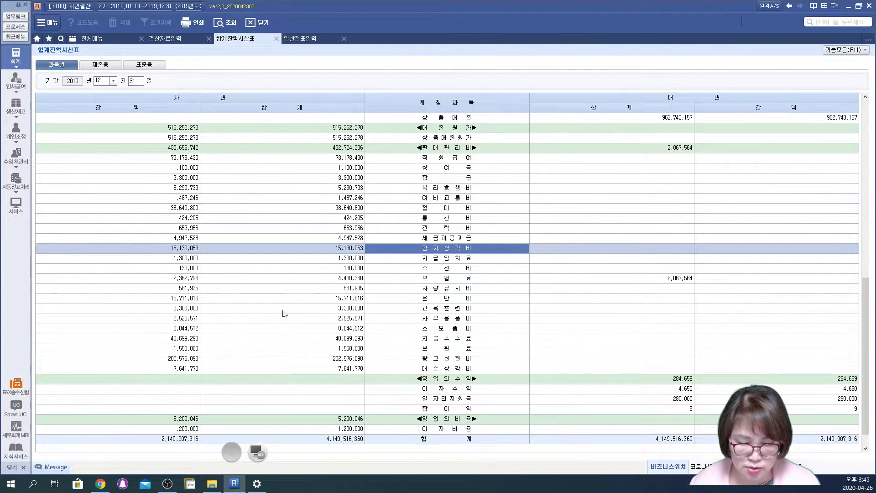
{"action": "left_click", "coordinate": [291, 370]}
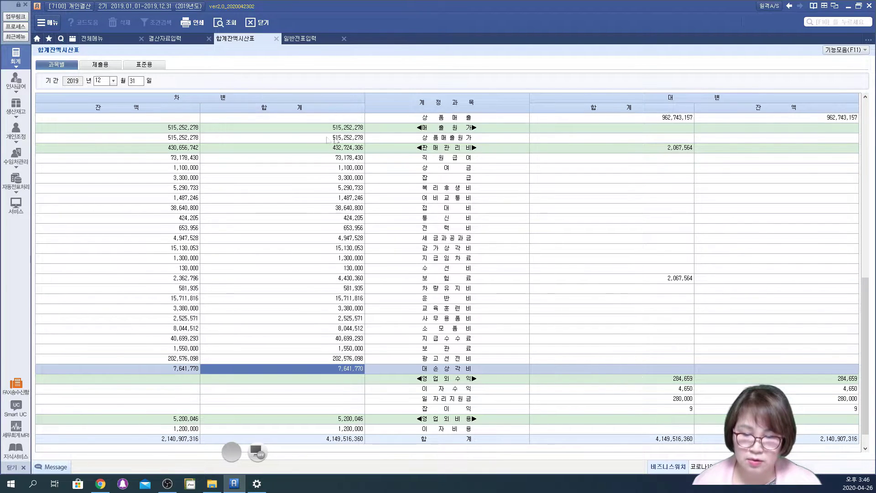
- Return to 일반전표입력, bring up the 일괄자동분개 삭제 confirmation including 결산분개, and cancel the deletion
{"action": "left_click", "coordinate": [297, 38]}
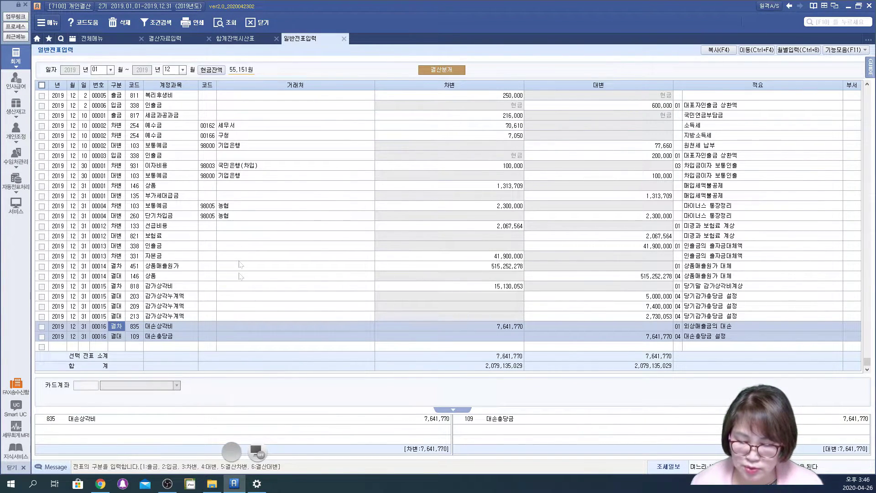
{"action": "left_click", "coordinate": [243, 316]}
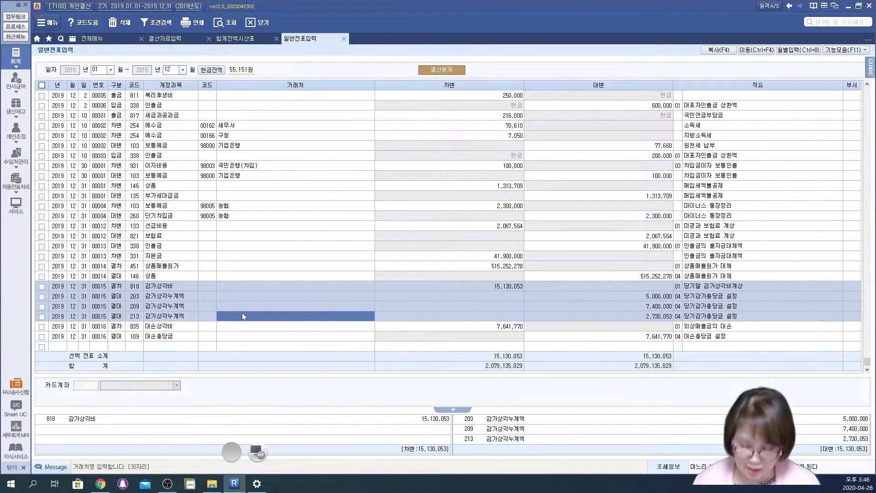
{"action": "key", "text": "shift+F5"}
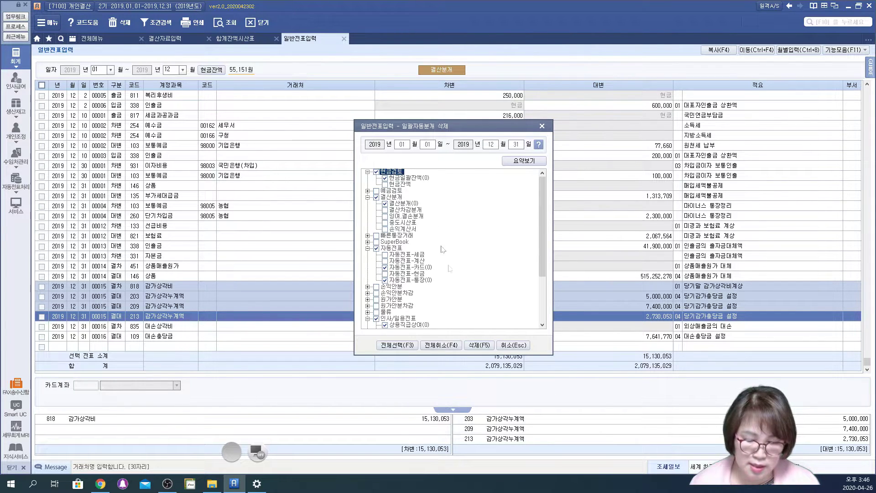
{"action": "left_click", "coordinate": [476, 346]}
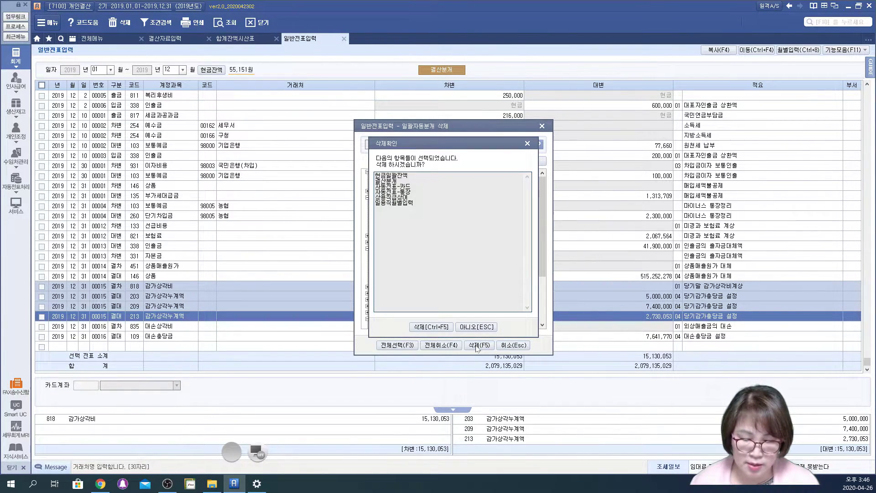
{"action": "left_click", "coordinate": [527, 144]}
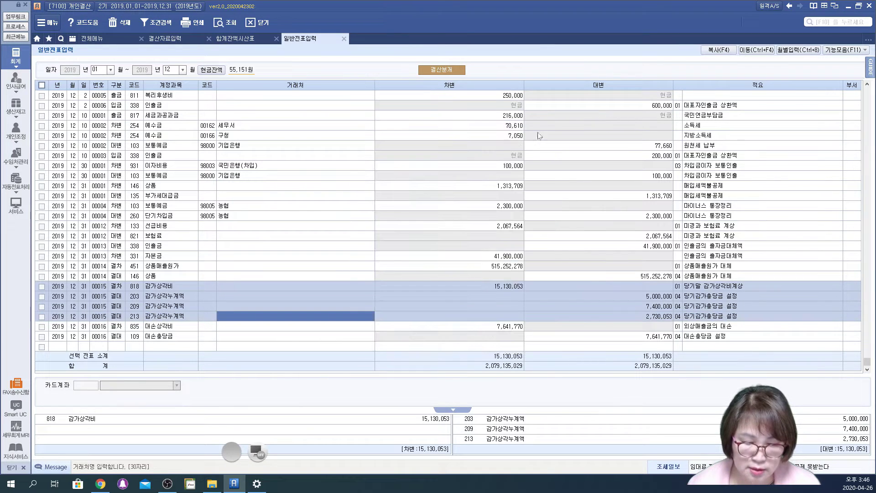
- Return to 전체메뉴 to show the list of 결산재무제표 reports
{"action": "left_click", "coordinate": [89, 40]}
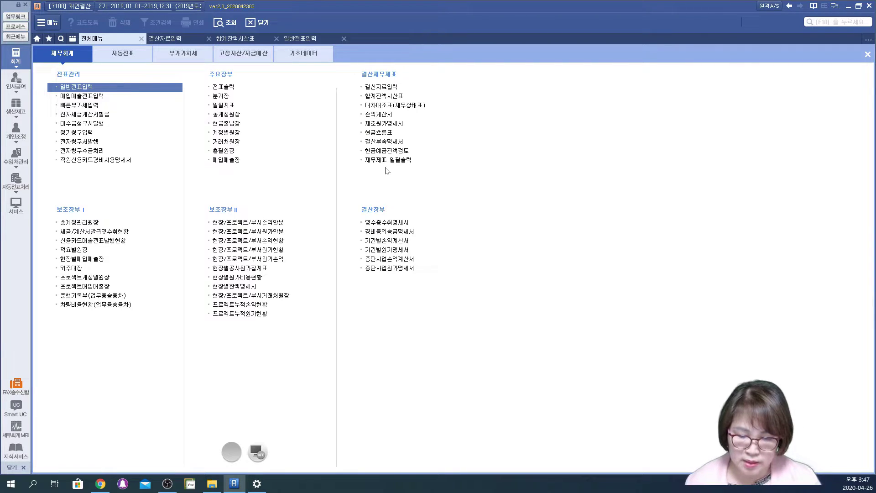
{"action": "left_click", "coordinate": [253, 446]}
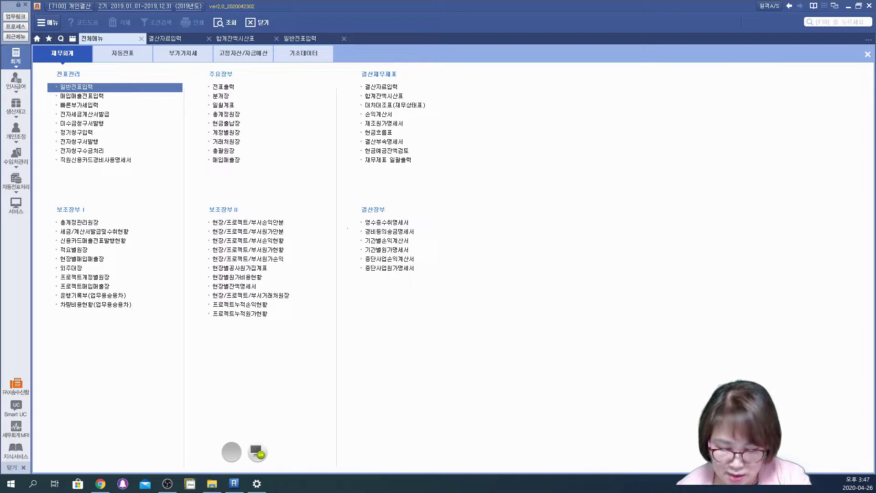
{"action": "mouse_move", "coordinate": [349, 121]}
{"action": "left_mouse_down"}
{"action": "mouse_move", "coordinate": [399, 115]}
{"action": "mouse_move", "coordinate": [338, 132]}
{"action": "left_mouse_up"}
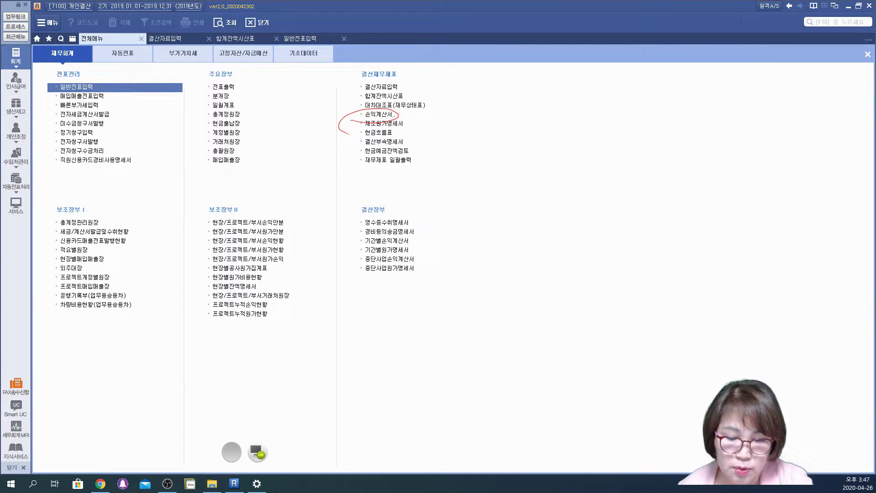
{"action": "mouse_move", "coordinate": [468, 77]}
{"action": "left_mouse_down"}
{"action": "mouse_move", "coordinate": [518, 69]}
{"action": "mouse_move", "coordinate": [527, 90]}
{"action": "mouse_move", "coordinate": [543, 81]}
{"action": "mouse_move", "coordinate": [558, 93]}
{"action": "mouse_move", "coordinate": [576, 91]}
{"action": "mouse_move", "coordinate": [583, 106]}
{"action": "left_mouse_up"}
{"action": "mouse_move", "coordinate": [594, 69]}
{"action": "left_mouse_down"}
{"action": "mouse_move", "coordinate": [605, 91]}
{"action": "mouse_move", "coordinate": [623, 68]}
{"action": "mouse_move", "coordinate": [616, 93]}
{"action": "mouse_move", "coordinate": [684, 77]}
{"action": "mouse_move", "coordinate": [484, 125]}
{"action": "mouse_move", "coordinate": [511, 125]}
{"action": "mouse_move", "coordinate": [524, 148]}
{"action": "mouse_move", "coordinate": [570, 141]}
{"action": "mouse_move", "coordinate": [602, 118]}
{"action": "mouse_move", "coordinate": [635, 142]}
{"action": "mouse_move", "coordinate": [677, 147]}
{"action": "left_mouse_up"}
{"action": "mouse_move", "coordinate": [690, 107]}
{"action": "left_mouse_down"}
{"action": "mouse_move", "coordinate": [703, 137]}
{"action": "mouse_move", "coordinate": [743, 134]}
{"action": "left_mouse_up"}
{"action": "left_click_drag", "start_coordinate": [757, 104], "coordinate": [751, 149]}
{"action": "mouse_move", "coordinate": [669, 162]}
{"action": "left_mouse_down"}
{"action": "mouse_move", "coordinate": [776, 106]}
{"action": "mouse_move", "coordinate": [658, 170]}
{"action": "left_mouse_up"}
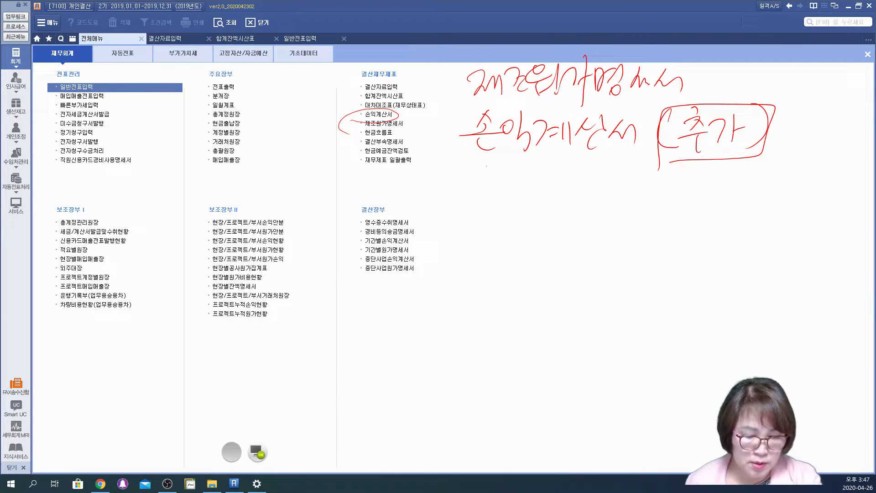
{"action": "left_click_drag", "start_coordinate": [470, 154], "coordinate": [639, 158]}
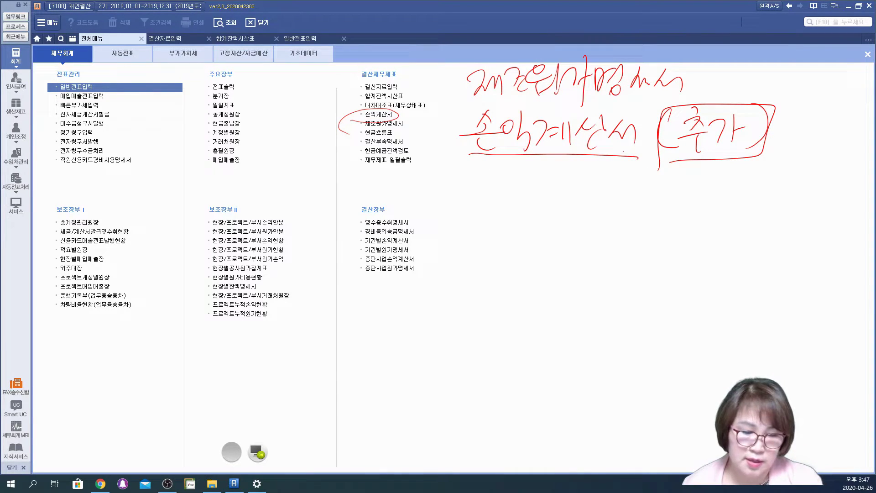
{"action": "mouse_move", "coordinate": [511, 169]}
{"action": "left_mouse_down"}
{"action": "mouse_move", "coordinate": [538, 208]}
{"action": "mouse_move", "coordinate": [562, 201]}
{"action": "mouse_move", "coordinate": [589, 171]}
{"action": "mouse_move", "coordinate": [607, 193]}
{"action": "mouse_move", "coordinate": [598, 209]}
{"action": "mouse_move", "coordinate": [703, 185]}
{"action": "mouse_move", "coordinate": [720, 196]}
{"action": "mouse_move", "coordinate": [731, 192]}
{"action": "left_mouse_up"}
{"action": "left_click_drag", "start_coordinate": [531, 221], "coordinate": [744, 220]}
{"action": "mouse_move", "coordinate": [461, 160]}
{"action": "left_mouse_down"}
{"action": "mouse_move", "coordinate": [579, 160]}
{"action": "mouse_move", "coordinate": [477, 260]}
{"action": "mouse_move", "coordinate": [467, 288]}
{"action": "left_mouse_up"}
{"action": "mouse_move", "coordinate": [481, 252]}
{"action": "left_mouse_down"}
{"action": "mouse_move", "coordinate": [488, 278]}
{"action": "mouse_move", "coordinate": [519, 269]}
{"action": "left_mouse_up"}
{"action": "mouse_move", "coordinate": [519, 258]}
{"action": "left_mouse_down"}
{"action": "mouse_move", "coordinate": [520, 279]}
{"action": "mouse_move", "coordinate": [545, 264]}
{"action": "mouse_move", "coordinate": [556, 271]}
{"action": "left_mouse_up"}
{"action": "left_click_drag", "start_coordinate": [547, 273], "coordinate": [549, 305]}
{"action": "left_click_drag", "start_coordinate": [565, 254], "coordinate": [555, 270]}
{"action": "mouse_move", "coordinate": [577, 251]}
{"action": "left_mouse_down"}
{"action": "mouse_move", "coordinate": [584, 260]}
{"action": "mouse_move", "coordinate": [571, 286]}
{"action": "mouse_move", "coordinate": [607, 263]}
{"action": "left_mouse_up"}
{"action": "left_click_drag", "start_coordinate": [591, 269], "coordinate": [613, 279]}
{"action": "mouse_move", "coordinate": [613, 273]}
{"action": "left_mouse_down"}
{"action": "mouse_move", "coordinate": [620, 279]}
{"action": "mouse_move", "coordinate": [649, 250]}
{"action": "left_mouse_up"}
{"action": "left_click_drag", "start_coordinate": [630, 257], "coordinate": [645, 274]}
{"action": "left_click_drag", "start_coordinate": [640, 284], "coordinate": [662, 286]}
{"action": "left_click_drag", "start_coordinate": [475, 302], "coordinate": [706, 318]}
{"action": "left_click", "coordinate": [718, 326]}
{"action": "left_click_drag", "start_coordinate": [726, 325], "coordinate": [732, 322]}
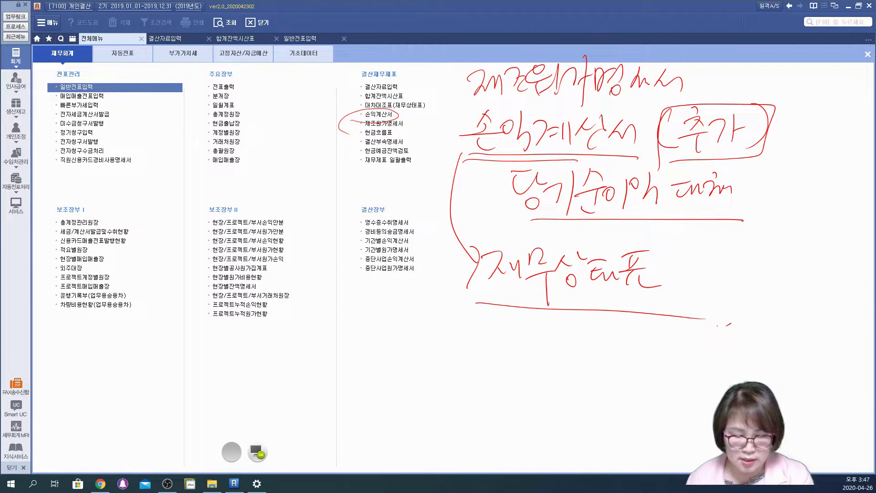
{"action": "left_click", "coordinate": [258, 454]}
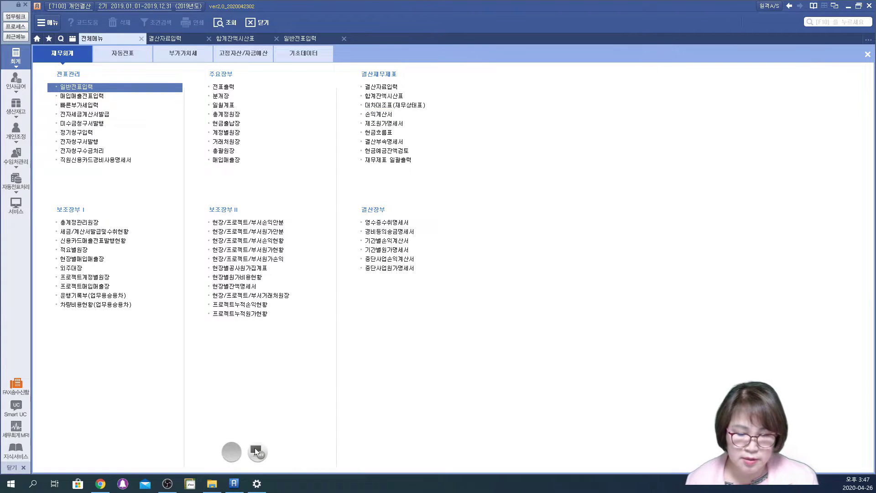
- Open 손익계산서 for month 12 of 2019 and review it down to 당기순이익
{"action": "left_click", "coordinate": [381, 115]}
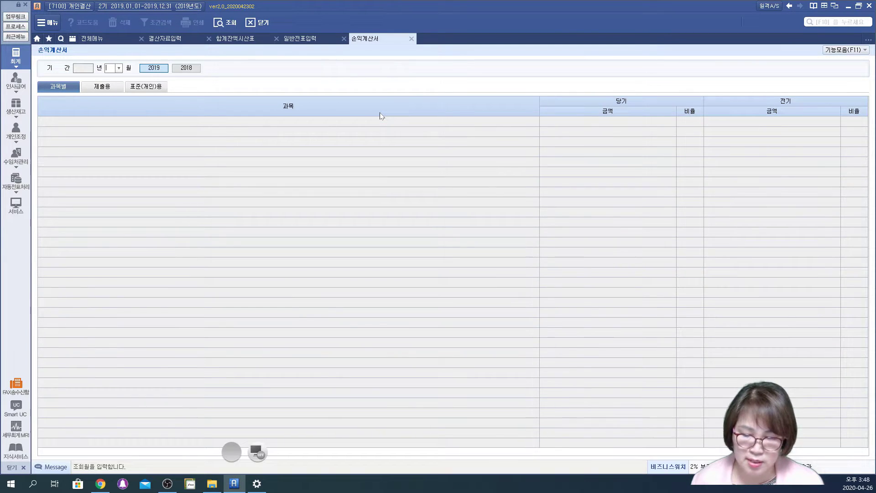
{"action": "type", "text": "12"}
{"action": "key", "text": "Return"}
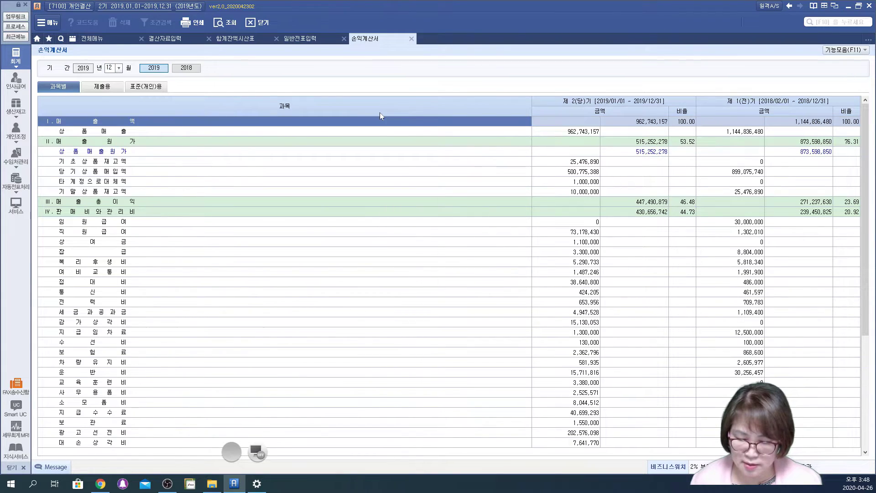
{"action": "left_click", "coordinate": [294, 302]}
{"action": "scroll", "coordinate": [295, 311], "scroll_direction": "down", "scroll_amount": 5}
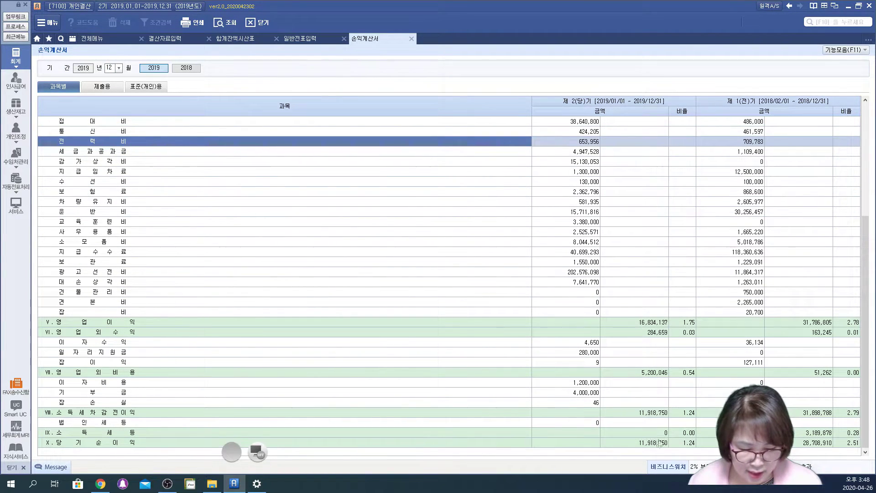
- Review 손익계산서 from 매출액 through the cost and expense rows down to 당기순이익
{"action": "left_click", "coordinate": [634, 443]}
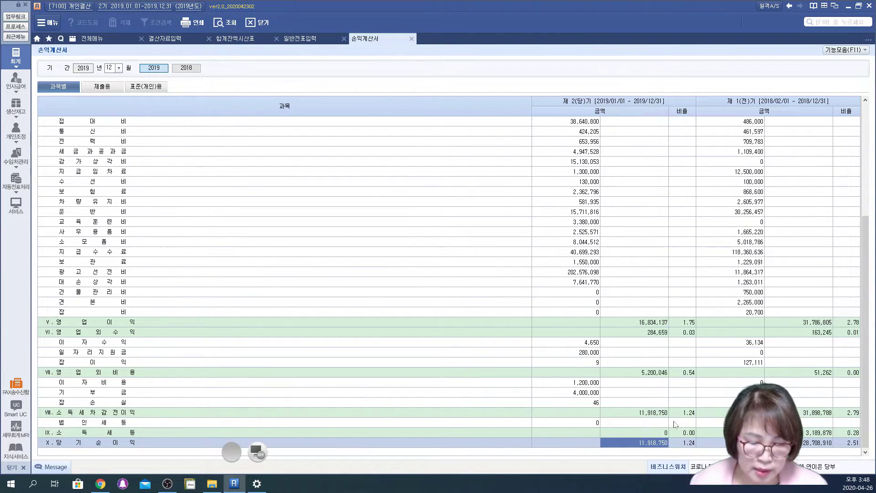
{"action": "scroll", "coordinate": [534, 358], "scroll_direction": "up", "scroll_amount": 5}
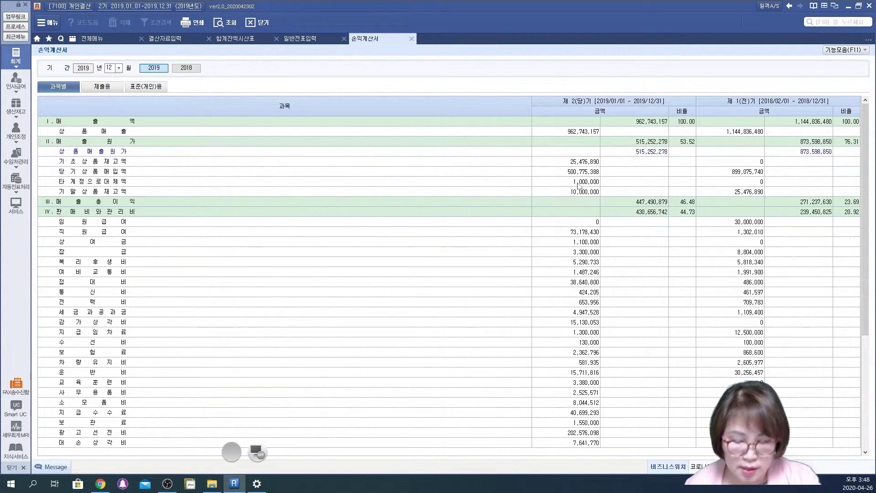
{"action": "left_click", "coordinate": [263, 442]}
{"action": "left_click", "coordinate": [662, 133]}
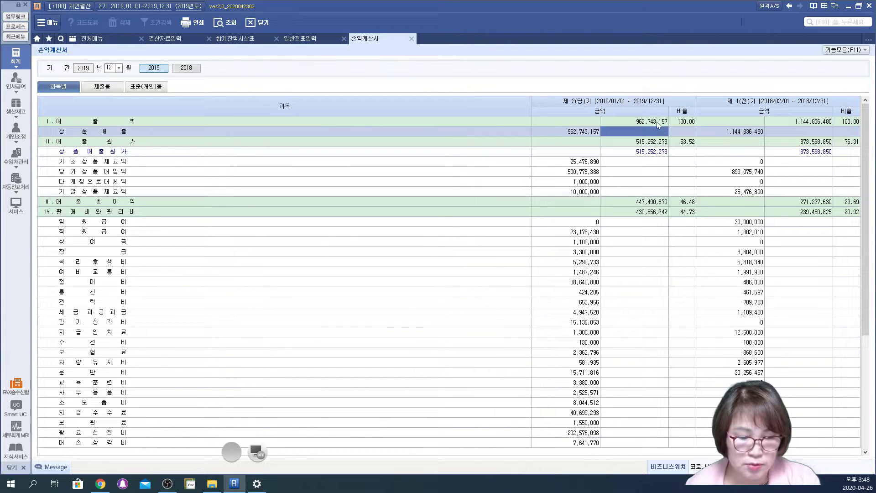
{"action": "mouse_move", "coordinate": [668, 129]}
{"action": "left_mouse_down"}
{"action": "mouse_move", "coordinate": [663, 111]}
{"action": "mouse_move", "coordinate": [644, 129]}
{"action": "left_mouse_up"}
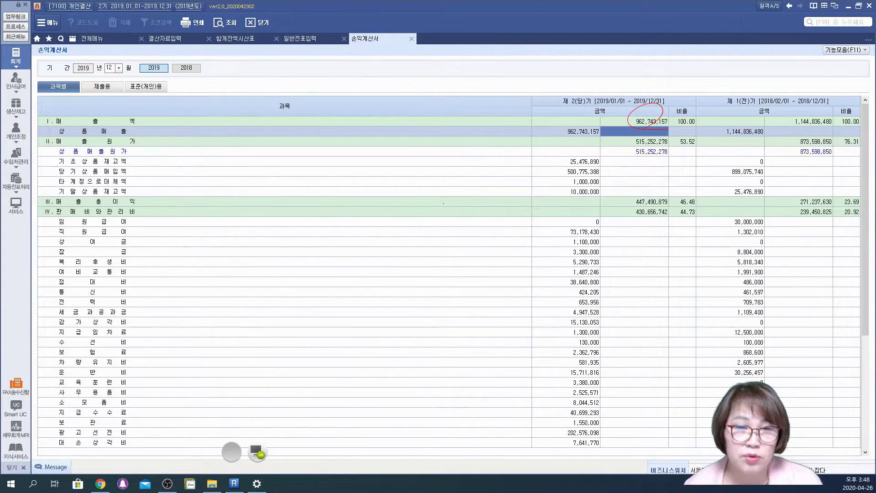
{"action": "mouse_move", "coordinate": [542, 163]}
{"action": "left_mouse_down"}
{"action": "mouse_move", "coordinate": [498, 299]}
{"action": "mouse_move", "coordinate": [529, 441]}
{"action": "left_mouse_up"}
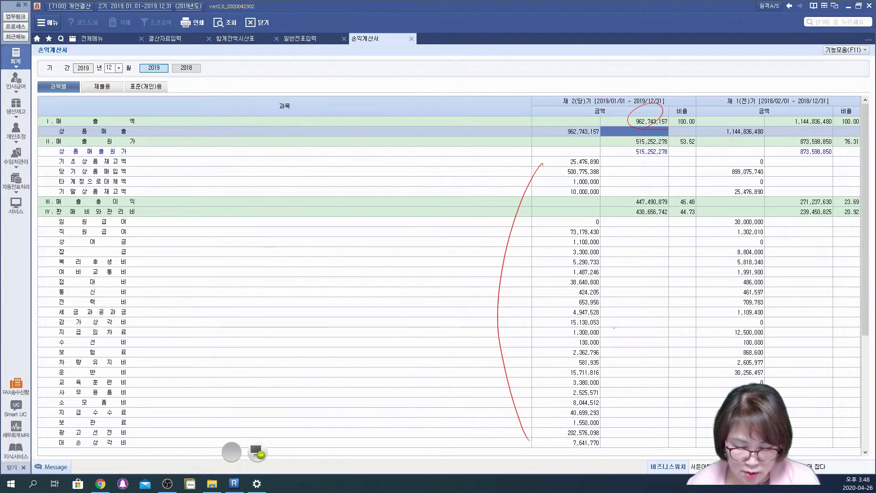
{"action": "left_click", "coordinate": [259, 452]}
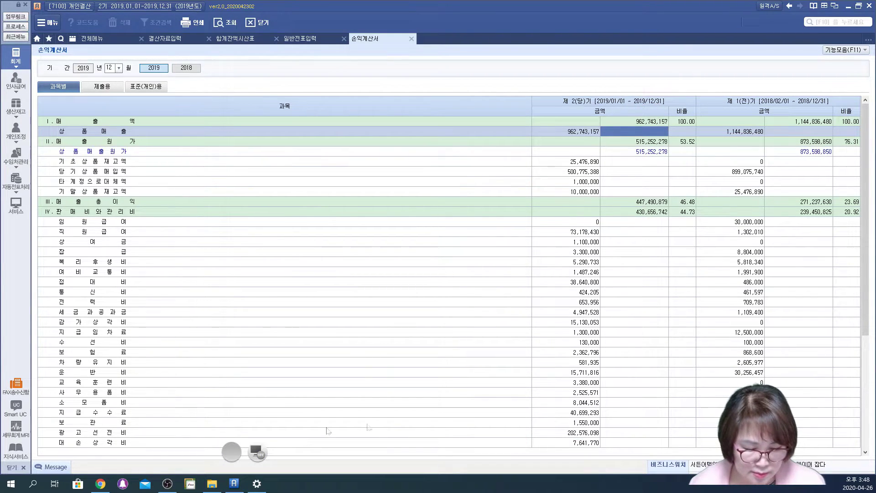
{"action": "left_click", "coordinate": [463, 413]}
{"action": "scroll", "coordinate": [452, 422], "scroll_direction": "down", "scroll_amount": 5}
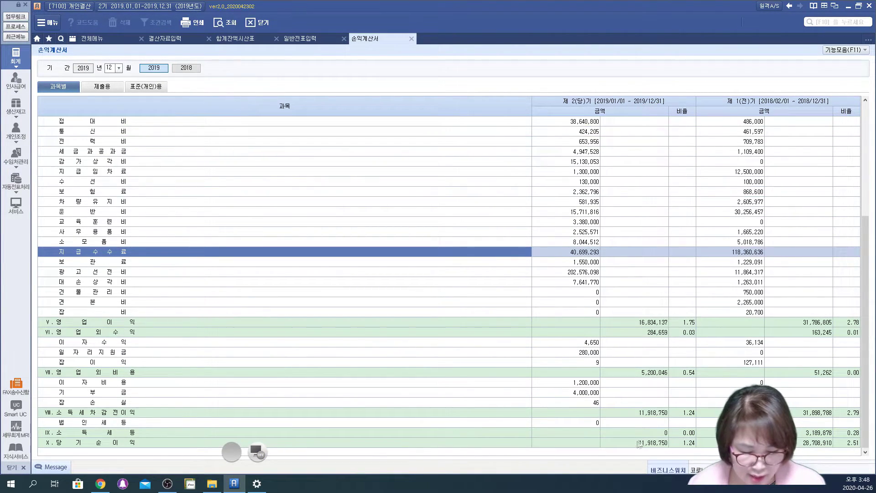
{"action": "left_click", "coordinate": [639, 443]}
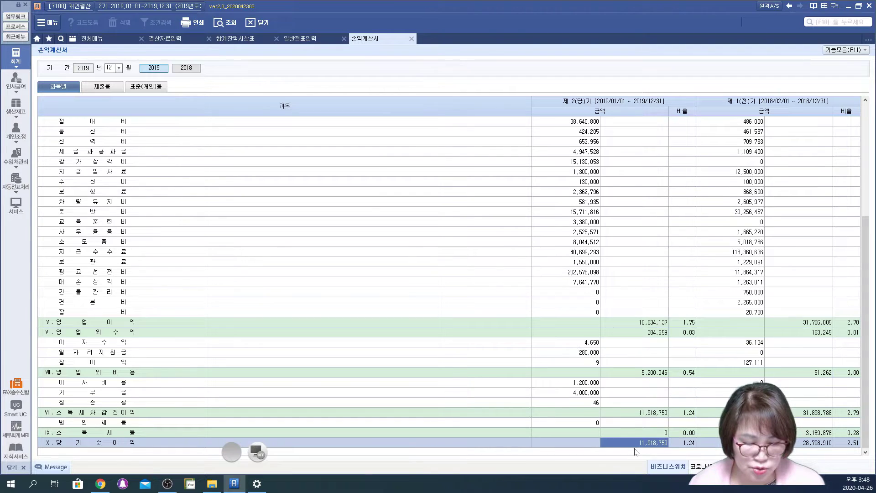
- Circle the 당기순이익 amount, handwrite the note 자본금 대체 beside it, and clear the markings
{"action": "mouse_move", "coordinate": [639, 450]}
{"action": "left_mouse_down"}
{"action": "mouse_move", "coordinate": [602, 445]}
{"action": "mouse_move", "coordinate": [655, 438]}
{"action": "mouse_move", "coordinate": [560, 430]}
{"action": "mouse_move", "coordinate": [576, 434]}
{"action": "left_mouse_up"}
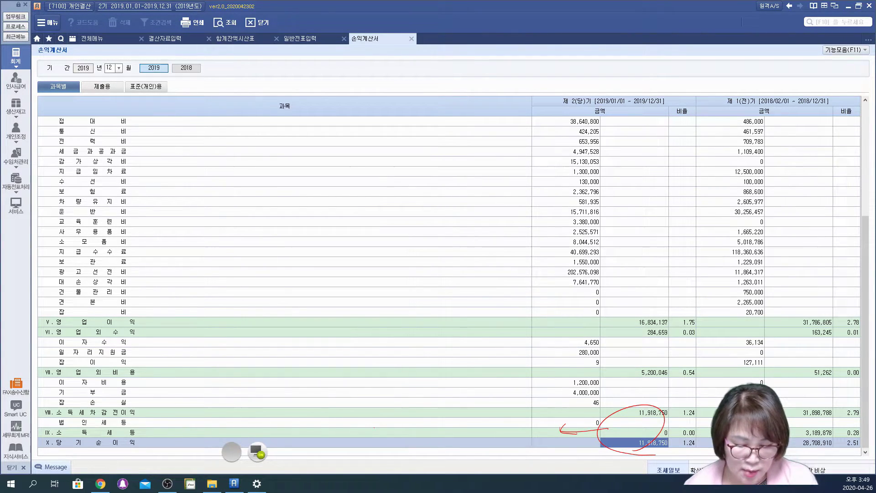
{"action": "left_click_drag", "start_coordinate": [351, 426], "coordinate": [363, 438]}
{"action": "mouse_move", "coordinate": [375, 403]}
{"action": "left_mouse_down"}
{"action": "mouse_move", "coordinate": [377, 443]}
{"action": "mouse_move", "coordinate": [386, 418]}
{"action": "left_mouse_up"}
{"action": "mouse_move", "coordinate": [394, 395]}
{"action": "left_mouse_down"}
{"action": "mouse_move", "coordinate": [408, 434]}
{"action": "mouse_move", "coordinate": [440, 403]}
{"action": "mouse_move", "coordinate": [440, 424]}
{"action": "left_mouse_up"}
{"action": "mouse_move", "coordinate": [447, 404]}
{"action": "left_mouse_down"}
{"action": "mouse_move", "coordinate": [454, 398]}
{"action": "mouse_move", "coordinate": [463, 415]}
{"action": "left_mouse_up"}
{"action": "mouse_move", "coordinate": [466, 402]}
{"action": "left_mouse_down"}
{"action": "mouse_move", "coordinate": [474, 413]}
{"action": "mouse_move", "coordinate": [492, 391]}
{"action": "left_mouse_up"}
{"action": "left_click_drag", "start_coordinate": [482, 396], "coordinate": [503, 409]}
{"action": "left_click_drag", "start_coordinate": [504, 395], "coordinate": [518, 406]}
{"action": "mouse_move", "coordinate": [361, 454]}
{"action": "left_mouse_down"}
{"action": "mouse_move", "coordinate": [657, 456]}
{"action": "mouse_move", "coordinate": [342, 393]}
{"action": "mouse_move", "coordinate": [378, 460]}
{"action": "left_mouse_up"}
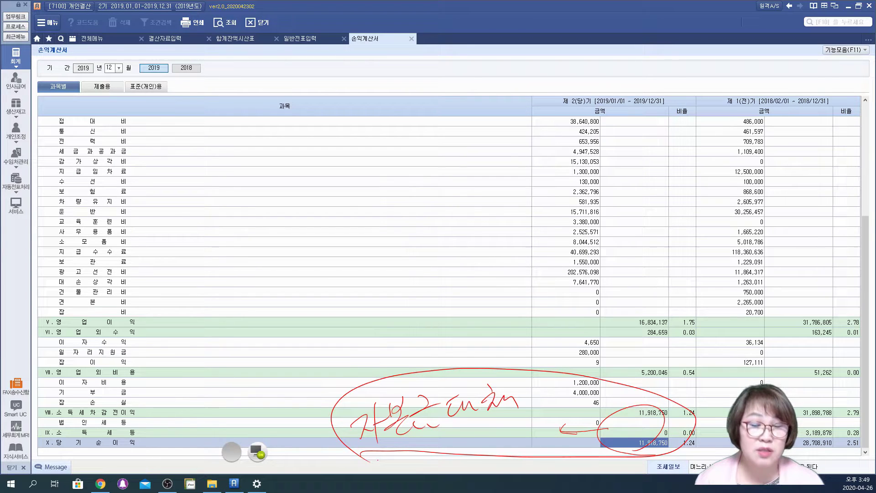
{"action": "left_click", "coordinate": [258, 453]}
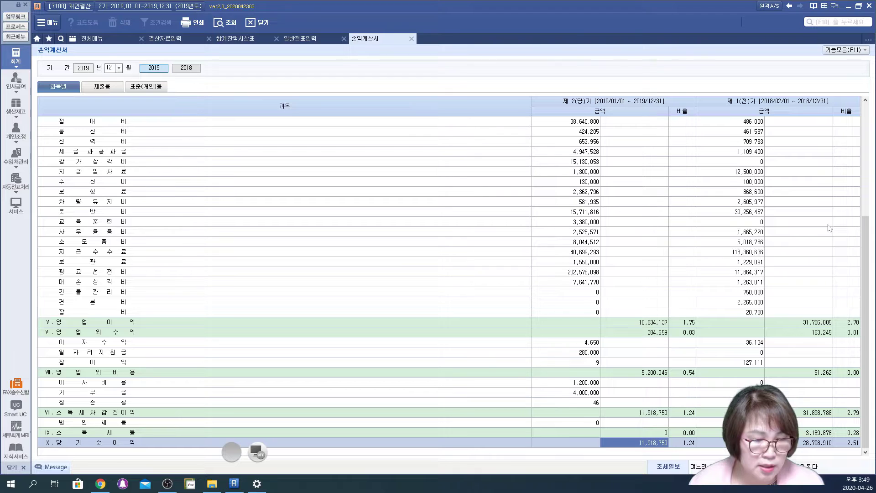
- Add the 손익계산서 closing transfer entries to the vouchers with the 추가 function and acknowledge the notice
{"action": "left_click", "coordinate": [866, 50]}
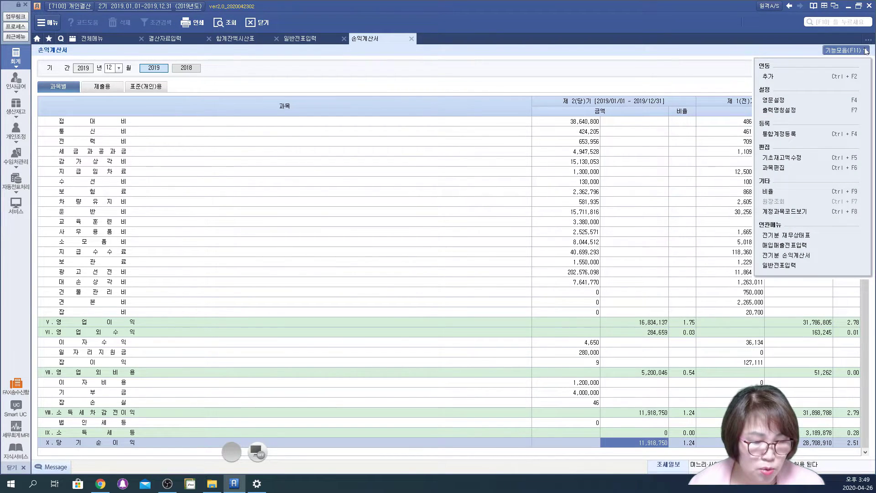
{"action": "left_click", "coordinate": [768, 77]}
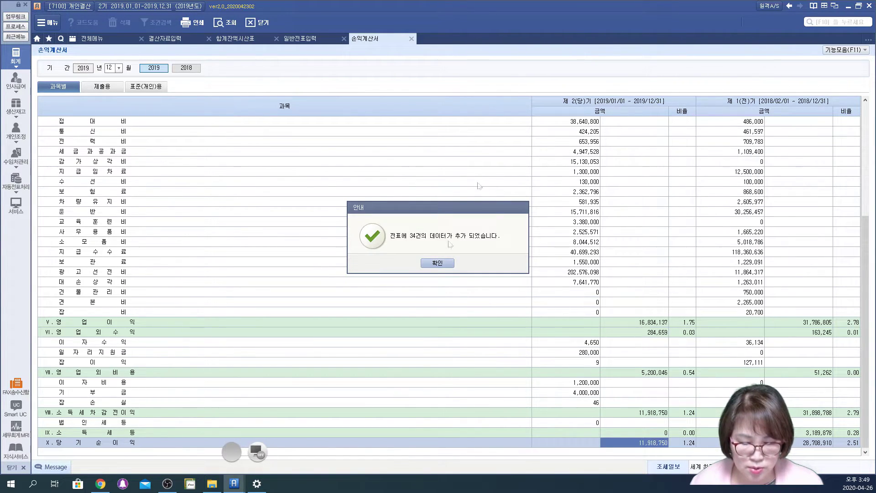
{"action": "left_click", "coordinate": [434, 263]}
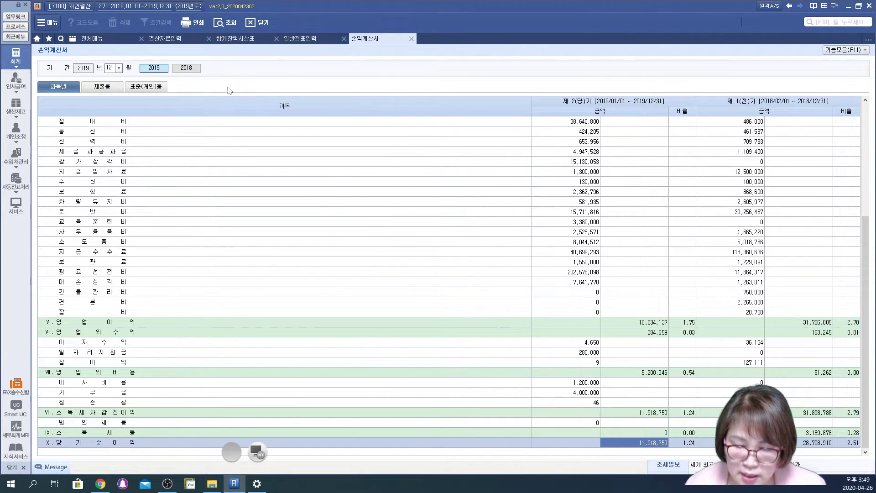
- Open 일반전표입력 and check voucher 00017, which transfers the revenue accounts to 손익
{"action": "left_click", "coordinate": [299, 40]}
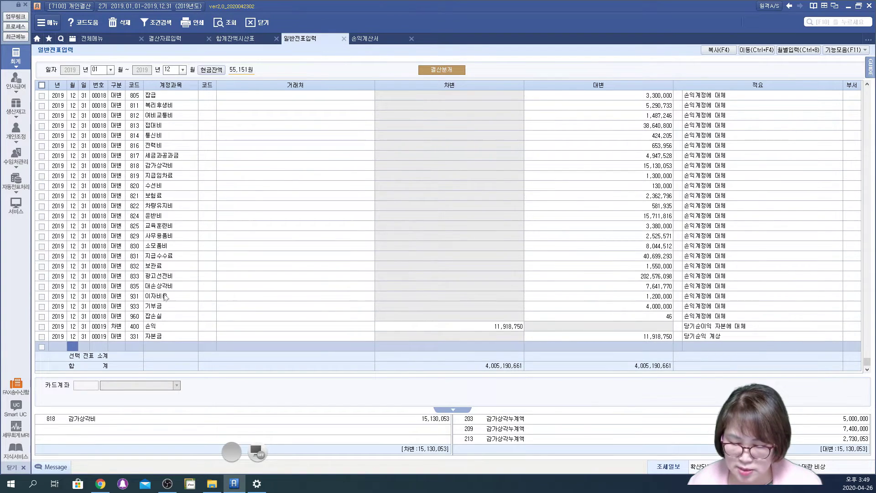
{"action": "left_click", "coordinate": [165, 296]}
{"action": "scroll", "coordinate": [178, 264], "scroll_direction": "up", "scroll_amount": 3}
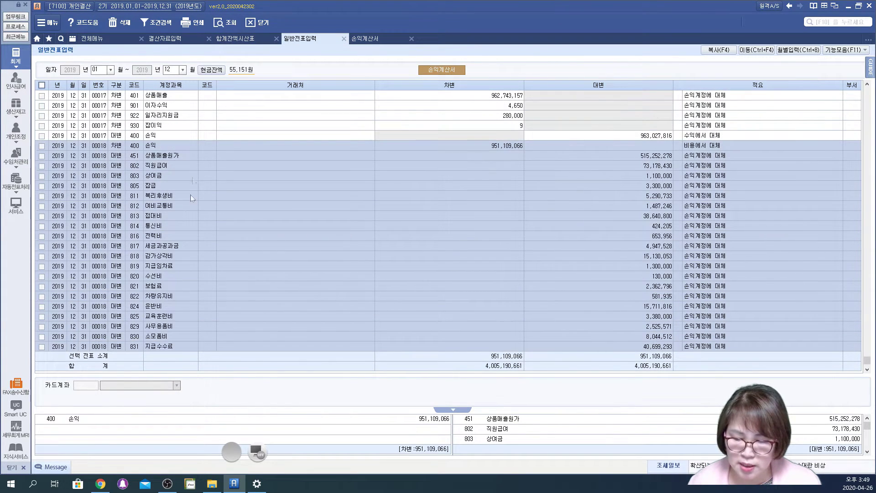
{"action": "left_click", "coordinate": [181, 126]}
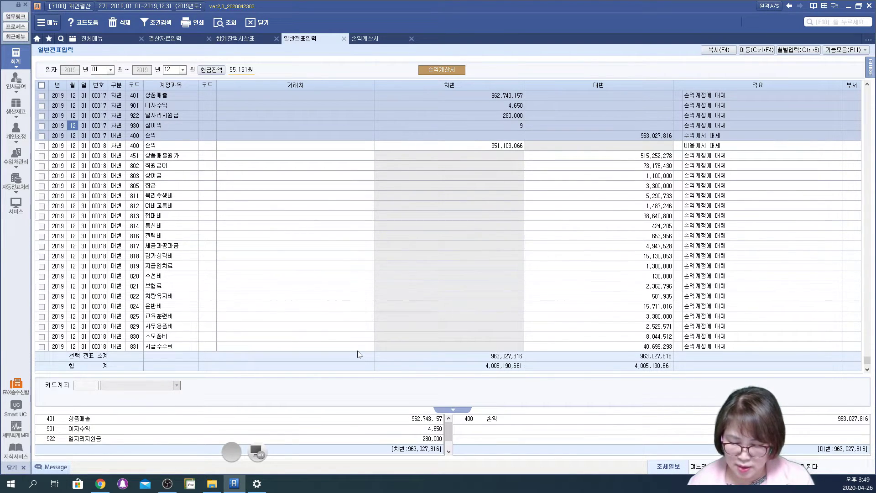
{"action": "left_click", "coordinate": [257, 453]}
{"action": "mouse_move", "coordinate": [109, 449]}
{"action": "left_mouse_down"}
{"action": "mouse_move", "coordinate": [84, 452]}
{"action": "mouse_move", "coordinate": [130, 443]}
{"action": "left_mouse_up"}
{"action": "mouse_move", "coordinate": [540, 419]}
{"action": "left_mouse_down"}
{"action": "mouse_move", "coordinate": [501, 450]}
{"action": "mouse_move", "coordinate": [468, 413]}
{"action": "left_mouse_up"}
{"action": "left_click", "coordinate": [258, 454]}
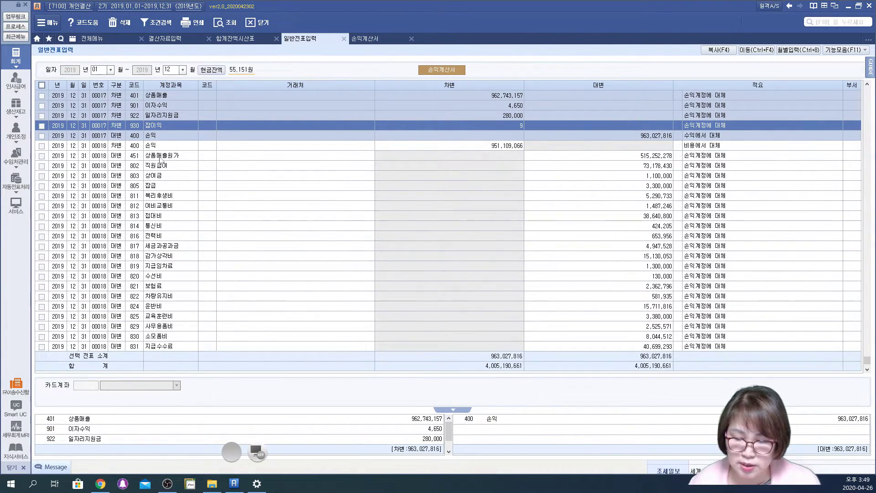
- Check voucher 00018 for the expense transfers and voucher 00019 for the transfer of 손익 to 자본금, marking its two lines
{"action": "left_click", "coordinate": [155, 200]}
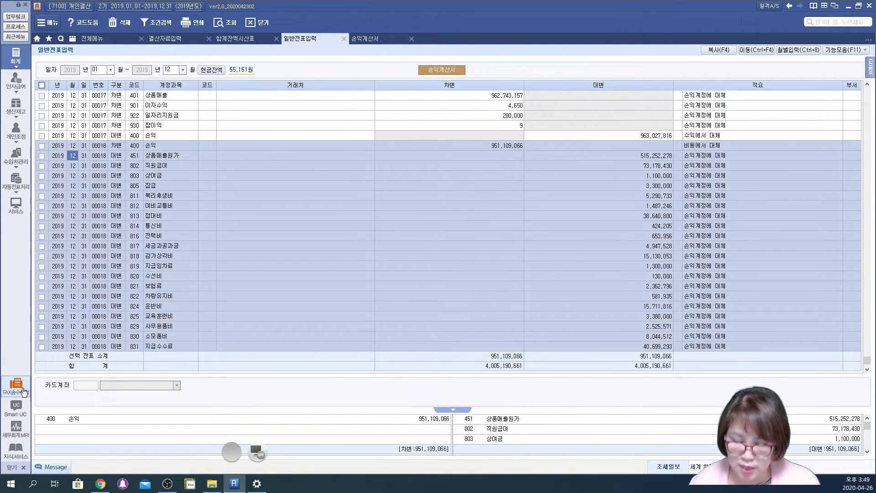
{"action": "left_click", "coordinate": [241, 316]}
{"action": "scroll", "coordinate": [241, 313], "scroll_direction": "down", "scroll_amount": 3}
{"action": "left_click", "coordinate": [175, 327]}
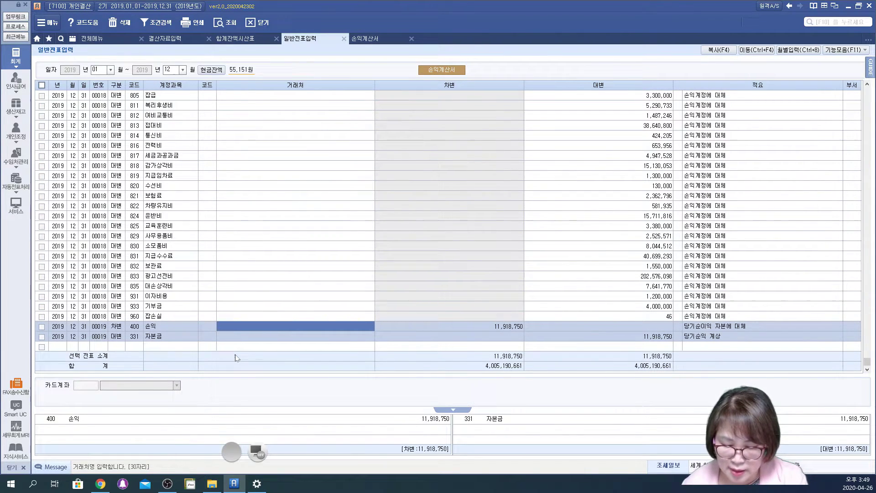
{"action": "left_click", "coordinate": [254, 455]}
{"action": "mouse_move", "coordinate": [150, 335]}
{"action": "left_mouse_down"}
{"action": "mouse_move", "coordinate": [158, 302]}
{"action": "mouse_move", "coordinate": [210, 327]}
{"action": "mouse_move", "coordinate": [475, 326]}
{"action": "left_mouse_up"}
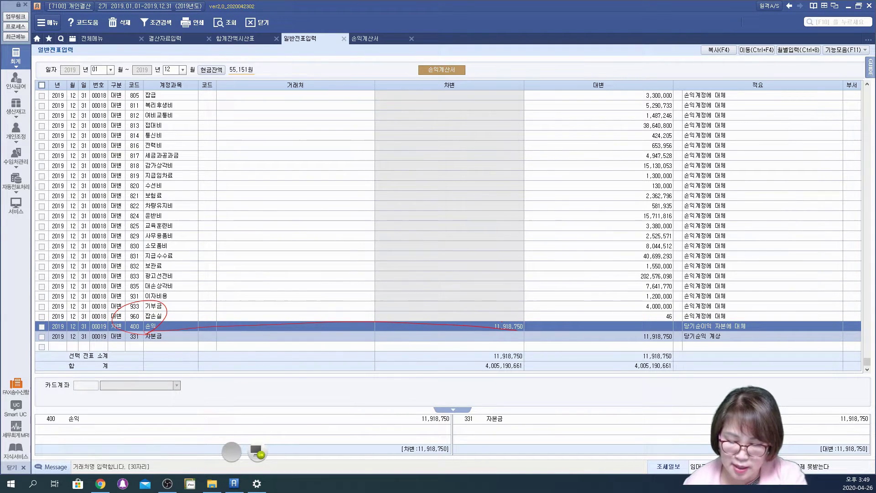
{"action": "mouse_move", "coordinate": [134, 345]}
{"action": "left_mouse_down"}
{"action": "mouse_move", "coordinate": [535, 340]}
{"action": "mouse_move", "coordinate": [661, 318]}
{"action": "mouse_move", "coordinate": [599, 367]}
{"action": "left_mouse_up"}
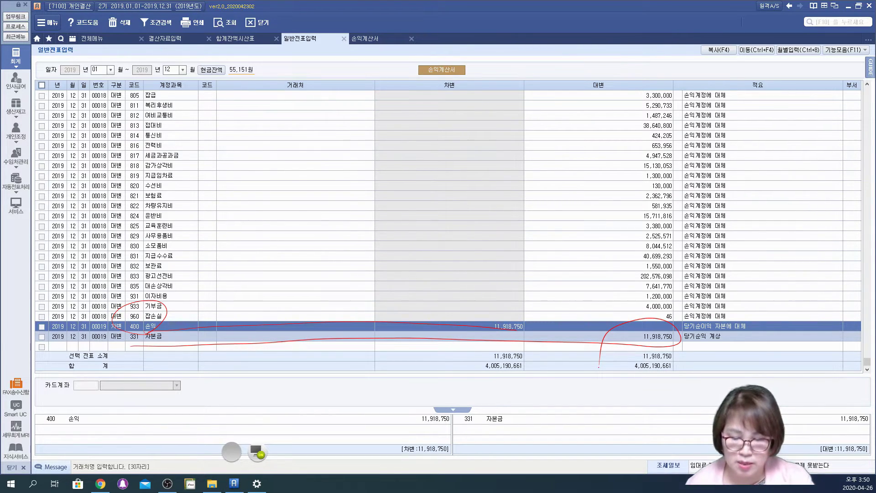
- Handwrite over the voucher list the heading 개인기업의 자본금 and the formula 기초자본금 ± 인출금 ± 당기순손익 ⇒ 기말자본금
{"action": "left_click_drag", "start_coordinate": [193, 123], "coordinate": [208, 141]}
{"action": "mouse_move", "coordinate": [219, 112]}
{"action": "left_mouse_down"}
{"action": "mouse_move", "coordinate": [237, 134]}
{"action": "mouse_move", "coordinate": [270, 134]}
{"action": "left_mouse_up"}
{"action": "mouse_move", "coordinate": [283, 104]}
{"action": "left_mouse_down"}
{"action": "mouse_move", "coordinate": [292, 142]}
{"action": "mouse_move", "coordinate": [329, 114]}
{"action": "mouse_move", "coordinate": [352, 149]}
{"action": "left_mouse_up"}
{"action": "left_click_drag", "start_coordinate": [394, 104], "coordinate": [411, 134]}
{"action": "mouse_move", "coordinate": [422, 98]}
{"action": "left_mouse_down"}
{"action": "mouse_move", "coordinate": [424, 153]}
{"action": "mouse_move", "coordinate": [474, 110]}
{"action": "mouse_move", "coordinate": [481, 116]}
{"action": "left_mouse_up"}
{"action": "left_click_drag", "start_coordinate": [462, 128], "coordinate": [492, 133]}
{"action": "left_click_drag", "start_coordinate": [393, 151], "coordinate": [496, 148]}
{"action": "left_click_drag", "start_coordinate": [201, 185], "coordinate": [214, 211]}
{"action": "mouse_move", "coordinate": [233, 167]}
{"action": "left_mouse_down"}
{"action": "mouse_move", "coordinate": [232, 237]}
{"action": "mouse_move", "coordinate": [247, 179]}
{"action": "left_mouse_up"}
{"action": "left_click_drag", "start_coordinate": [241, 182], "coordinate": [251, 201]}
{"action": "mouse_move", "coordinate": [247, 211]}
{"action": "left_mouse_down"}
{"action": "mouse_move", "coordinate": [264, 208]}
{"action": "mouse_move", "coordinate": [281, 183]}
{"action": "mouse_move", "coordinate": [285, 206]}
{"action": "left_mouse_up"}
{"action": "mouse_move", "coordinate": [291, 170]}
{"action": "left_mouse_down"}
{"action": "mouse_move", "coordinate": [291, 216]}
{"action": "mouse_move", "coordinate": [300, 194]}
{"action": "left_mouse_up"}
{"action": "left_click_drag", "start_coordinate": [299, 175], "coordinate": [313, 200]}
{"action": "left_click_drag", "start_coordinate": [299, 201], "coordinate": [324, 211]}
{"action": "left_click_drag", "start_coordinate": [319, 193], "coordinate": [343, 185]}
{"action": "mouse_move", "coordinate": [211, 224]}
{"action": "left_mouse_down"}
{"action": "mouse_move", "coordinate": [354, 222]}
{"action": "mouse_move", "coordinate": [395, 190]}
{"action": "left_mouse_up"}
{"action": "left_click_drag", "start_coordinate": [372, 175], "coordinate": [378, 191]}
{"action": "mouse_move", "coordinate": [427, 177]}
{"action": "left_mouse_down"}
{"action": "mouse_move", "coordinate": [425, 200]}
{"action": "mouse_move", "coordinate": [443, 206]}
{"action": "left_mouse_up"}
{"action": "left_click_drag", "start_coordinate": [425, 208], "coordinate": [442, 213]}
{"action": "left_click_drag", "start_coordinate": [457, 175], "coordinate": [466, 179]}
{"action": "left_click_drag", "start_coordinate": [455, 182], "coordinate": [473, 193]}
{"action": "mouse_move", "coordinate": [460, 199]}
{"action": "left_mouse_down"}
{"action": "mouse_move", "coordinate": [461, 211]}
{"action": "mouse_move", "coordinate": [476, 212]}
{"action": "left_mouse_up"}
{"action": "left_click_drag", "start_coordinate": [484, 177], "coordinate": [505, 187]}
{"action": "left_click_drag", "start_coordinate": [482, 204], "coordinate": [515, 210]}
{"action": "mouse_move", "coordinate": [532, 190]}
{"action": "left_mouse_down"}
{"action": "mouse_move", "coordinate": [561, 184]}
{"action": "mouse_move", "coordinate": [547, 210]}
{"action": "left_mouse_up"}
{"action": "left_click_drag", "start_coordinate": [530, 213], "coordinate": [575, 211]}
{"action": "mouse_move", "coordinate": [597, 176]}
{"action": "left_mouse_down"}
{"action": "mouse_move", "coordinate": [604, 195]}
{"action": "mouse_move", "coordinate": [616, 184]}
{"action": "left_mouse_up"}
{"action": "left_click_drag", "start_coordinate": [598, 205], "coordinate": [636, 209]}
{"action": "left_click_drag", "start_coordinate": [652, 168], "coordinate": [651, 224]}
{"action": "mouse_move", "coordinate": [675, 171]}
{"action": "left_mouse_down"}
{"action": "mouse_move", "coordinate": [668, 188]}
{"action": "mouse_move", "coordinate": [675, 185]}
{"action": "left_mouse_up"}
{"action": "mouse_move", "coordinate": [650, 201]}
{"action": "left_mouse_down"}
{"action": "mouse_move", "coordinate": [694, 192]}
{"action": "mouse_move", "coordinate": [694, 218]}
{"action": "left_mouse_up"}
{"action": "mouse_move", "coordinate": [712, 164]}
{"action": "left_mouse_down"}
{"action": "mouse_move", "coordinate": [705, 191]}
{"action": "mouse_move", "coordinate": [717, 185]}
{"action": "left_mouse_up"}
{"action": "mouse_move", "coordinate": [690, 197]}
{"action": "left_mouse_down"}
{"action": "mouse_move", "coordinate": [730, 196]}
{"action": "mouse_move", "coordinate": [719, 212]}
{"action": "left_mouse_up"}
{"action": "mouse_move", "coordinate": [744, 177]}
{"action": "left_mouse_down"}
{"action": "mouse_move", "coordinate": [743, 188]}
{"action": "mouse_move", "coordinate": [731, 180]}
{"action": "left_mouse_up"}
{"action": "mouse_move", "coordinate": [767, 170]}
{"action": "left_mouse_down"}
{"action": "mouse_move", "coordinate": [768, 211]}
{"action": "mouse_move", "coordinate": [754, 225]}
{"action": "left_mouse_up"}
{"action": "mouse_move", "coordinate": [209, 264]}
{"action": "left_mouse_down"}
{"action": "mouse_move", "coordinate": [237, 260]}
{"action": "mouse_move", "coordinate": [238, 297]}
{"action": "left_mouse_up"}
{"action": "mouse_move", "coordinate": [257, 262]}
{"action": "left_mouse_down"}
{"action": "mouse_move", "coordinate": [278, 258]}
{"action": "mouse_move", "coordinate": [264, 285]}
{"action": "left_mouse_up"}
{"action": "left_click_drag", "start_coordinate": [285, 246], "coordinate": [286, 301]}
{"action": "mouse_move", "coordinate": [289, 265]}
{"action": "left_mouse_down"}
{"action": "mouse_move", "coordinate": [297, 263]}
{"action": "mouse_move", "coordinate": [297, 276]}
{"action": "left_mouse_up"}
{"action": "left_click_drag", "start_coordinate": [315, 250], "coordinate": [328, 267]}
{"action": "left_click_drag", "start_coordinate": [309, 286], "coordinate": [347, 277]}
{"action": "left_click_drag", "start_coordinate": [336, 270], "coordinate": [352, 280]}
{"action": "left_click_drag", "start_coordinate": [359, 248], "coordinate": [356, 307]}
{"action": "left_click_drag", "start_coordinate": [356, 270], "coordinate": [369, 266]}
{"action": "left_click_drag", "start_coordinate": [372, 255], "coordinate": [385, 290]}
{"action": "mouse_move", "coordinate": [381, 281]}
{"action": "left_mouse_down"}
{"action": "mouse_move", "coordinate": [396, 291]}
{"action": "mouse_move", "coordinate": [419, 256]}
{"action": "left_mouse_up"}
{"action": "mouse_move", "coordinate": [396, 276]}
{"action": "left_mouse_down"}
{"action": "mouse_move", "coordinate": [402, 289]}
{"action": "mouse_move", "coordinate": [416, 290]}
{"action": "left_mouse_up"}
{"action": "left_click_drag", "start_coordinate": [424, 287], "coordinate": [422, 294]}
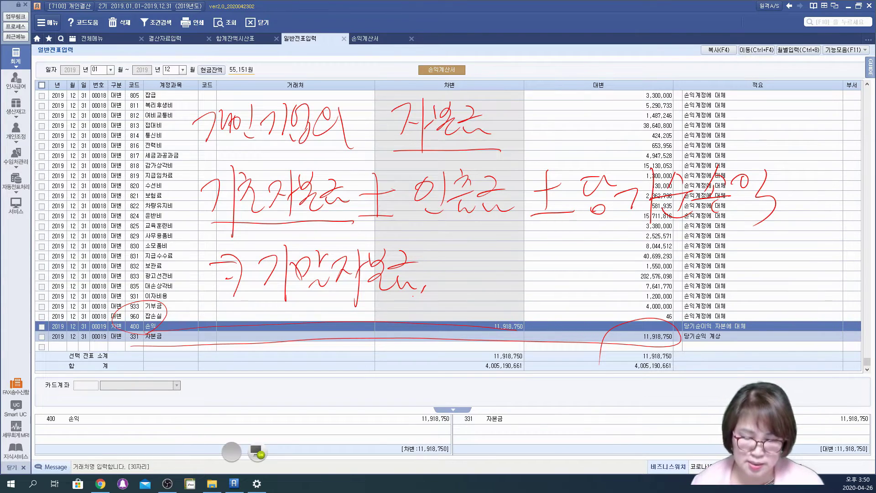
- Circle 자본금, 인출금 and 당기순손익 in the handwritten formula, underline 기말자본금, and clear all annotations
{"action": "mouse_move", "coordinate": [320, 228]}
{"action": "left_mouse_down"}
{"action": "mouse_move", "coordinate": [258, 206]}
{"action": "mouse_move", "coordinate": [360, 201]}
{"action": "mouse_move", "coordinate": [294, 233]}
{"action": "left_mouse_up"}
{"action": "mouse_move", "coordinate": [404, 224]}
{"action": "left_mouse_down"}
{"action": "mouse_move", "coordinate": [490, 224]}
{"action": "mouse_move", "coordinate": [470, 156]}
{"action": "mouse_move", "coordinate": [431, 231]}
{"action": "left_mouse_up"}
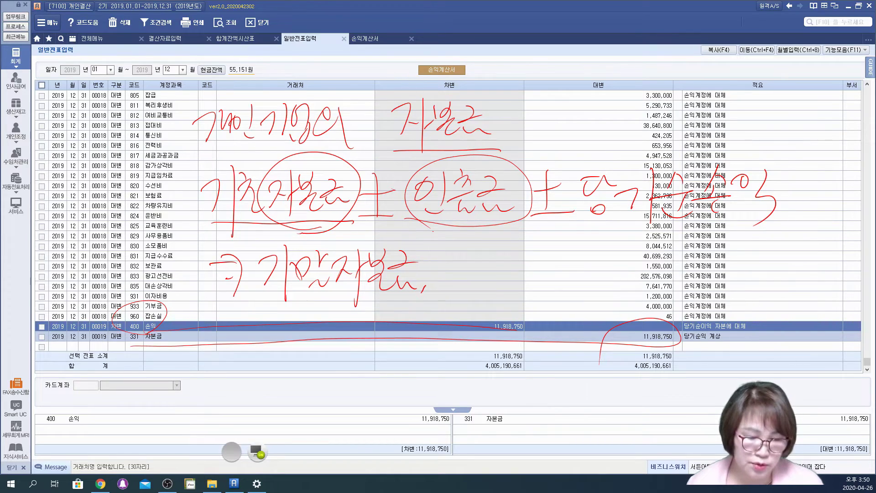
{"action": "mouse_move", "coordinate": [583, 223]}
{"action": "left_mouse_down"}
{"action": "mouse_move", "coordinate": [793, 205]}
{"action": "mouse_move", "coordinate": [601, 141]}
{"action": "mouse_move", "coordinate": [586, 214]}
{"action": "left_mouse_up"}
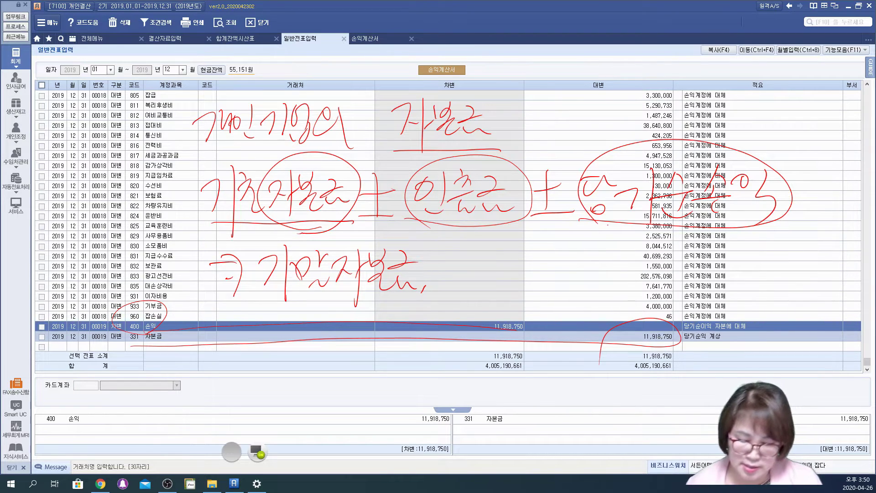
{"action": "left_click_drag", "start_coordinate": [592, 346], "coordinate": [683, 348]}
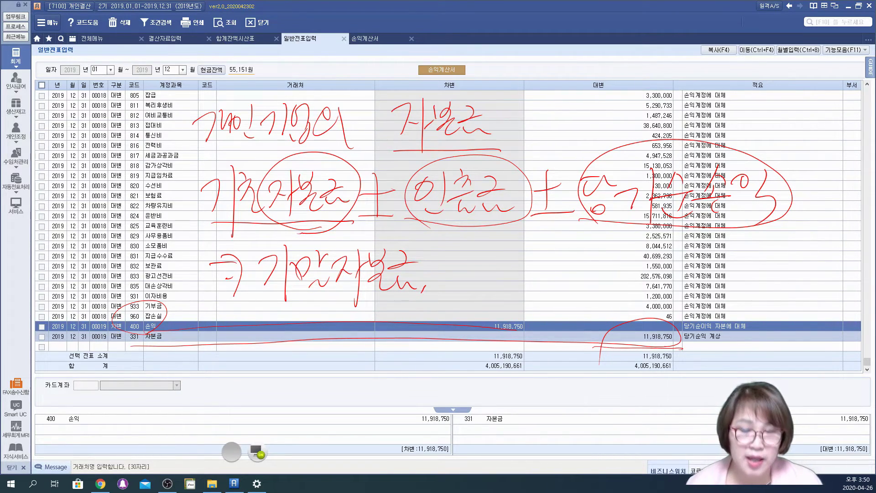
{"action": "mouse_move", "coordinate": [633, 213]}
{"action": "left_mouse_down"}
{"action": "mouse_move", "coordinate": [477, 257]}
{"action": "mouse_move", "coordinate": [489, 270]}
{"action": "left_mouse_up"}
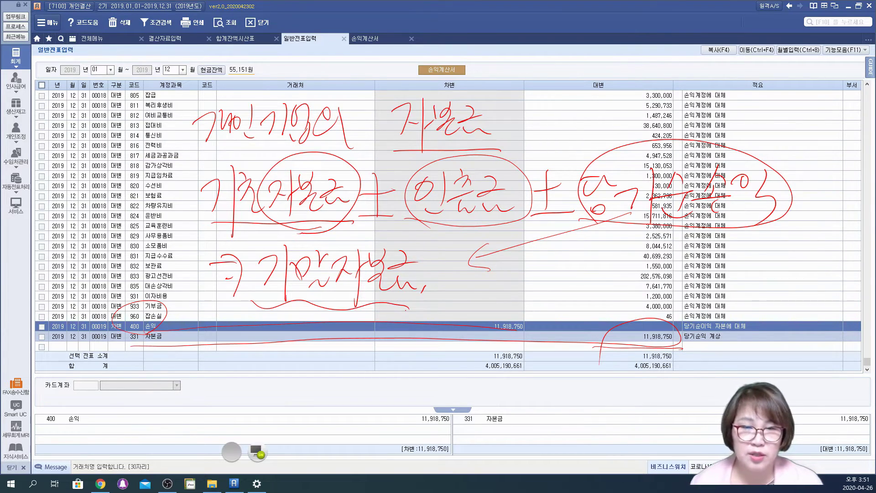
{"action": "left_click", "coordinate": [257, 451]}
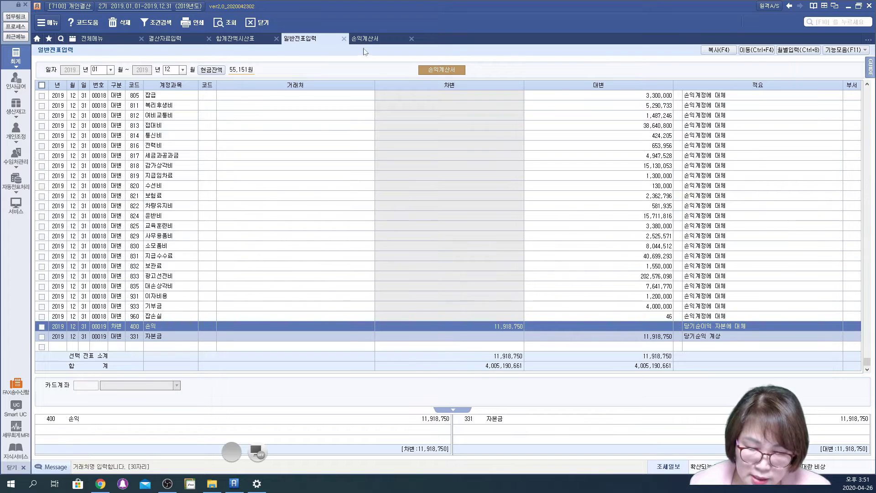
- Open 대차대조표(재무상태표) for month 12 of 2019 and examine the 자본금 row, circling its current-period amount
{"action": "left_click", "coordinate": [366, 40]}
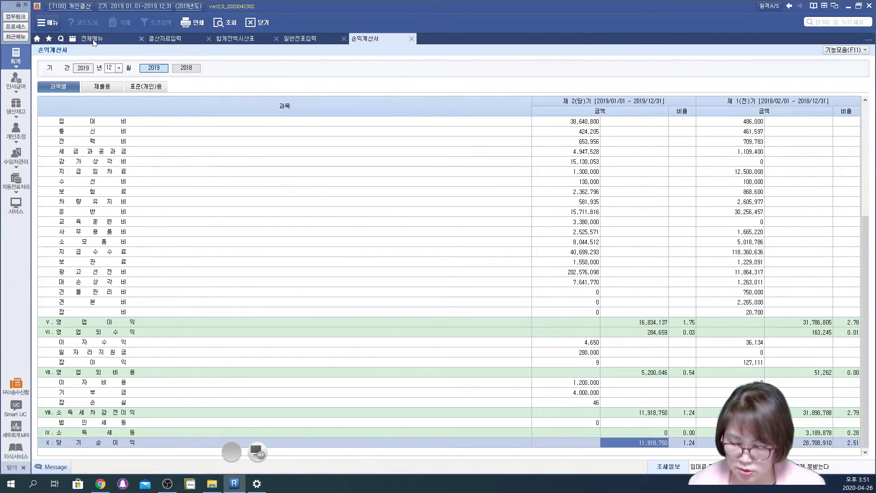
{"action": "left_click", "coordinate": [93, 39]}
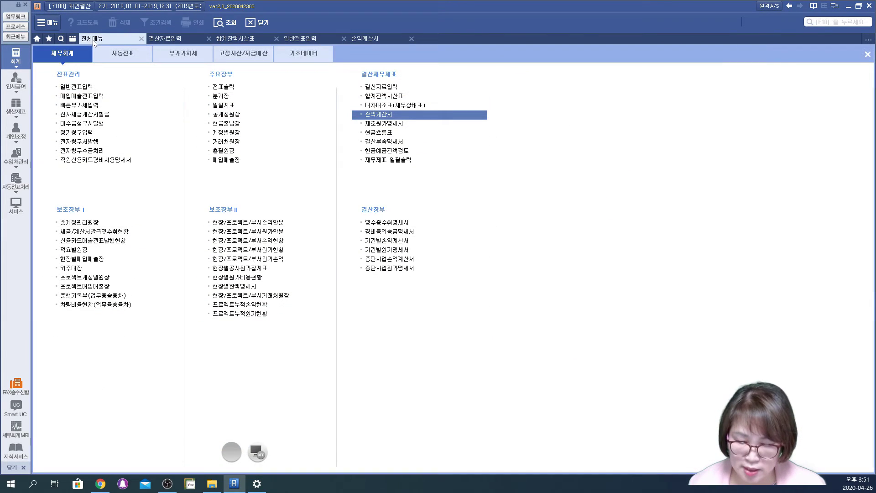
{"action": "left_click", "coordinate": [378, 107]}
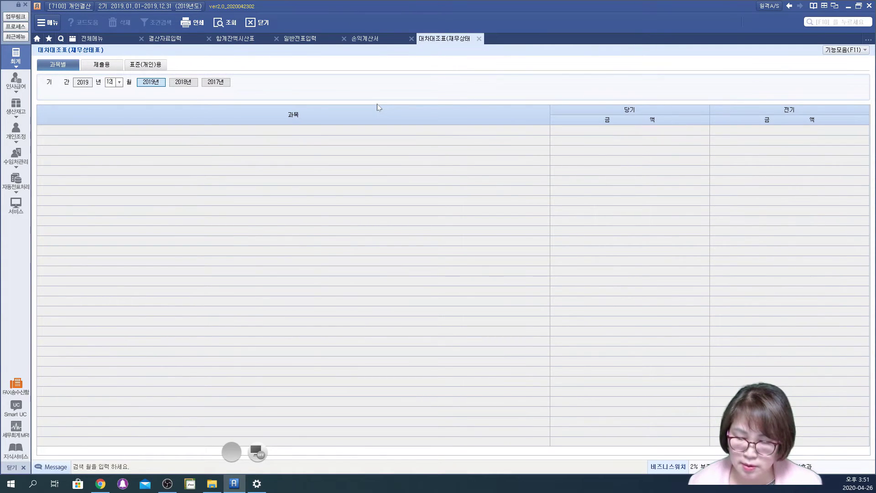
{"action": "key", "text": "Return"}
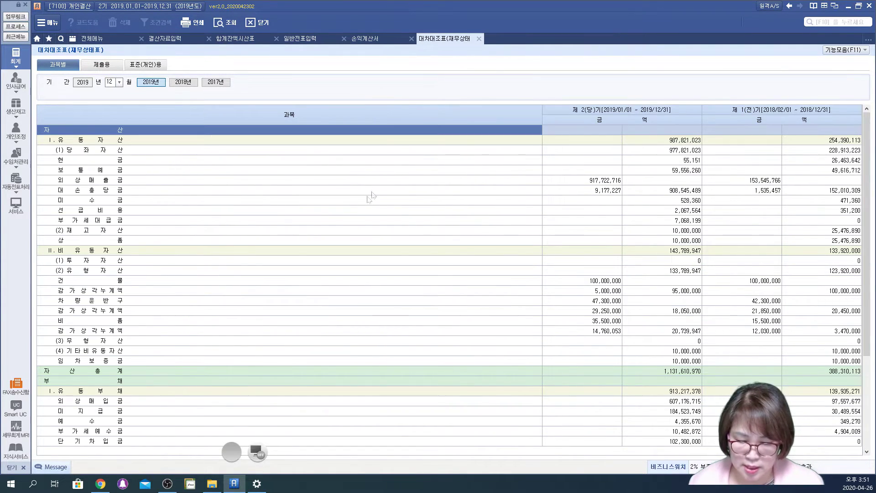
{"action": "scroll", "coordinate": [299, 262], "scroll_direction": "down", "scroll_amount": 4}
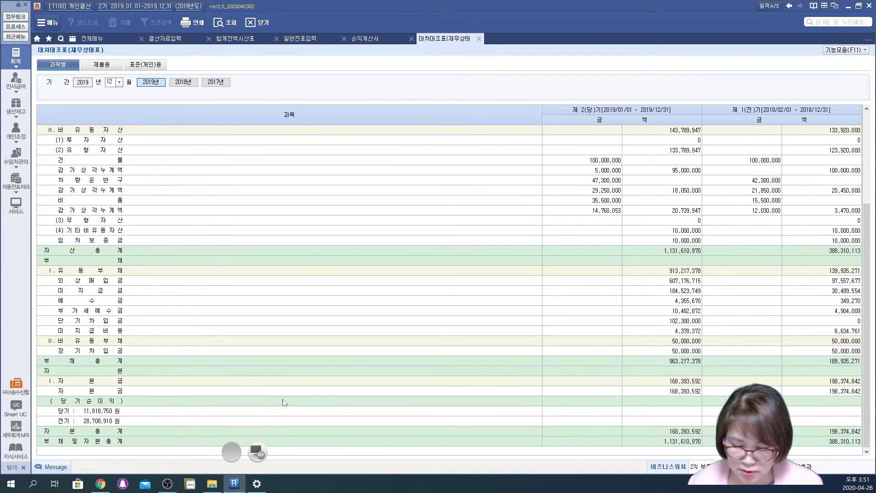
{"action": "left_click", "coordinate": [640, 392]}
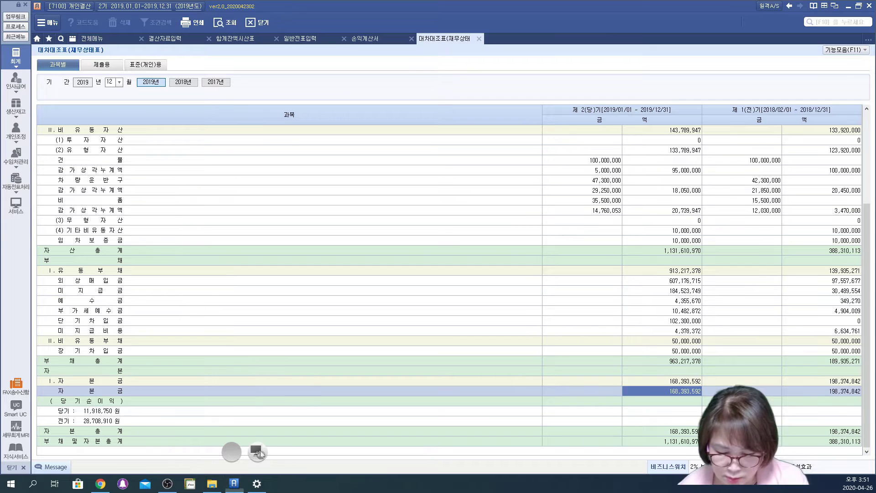
{"action": "mouse_move", "coordinate": [592, 394]}
{"action": "left_mouse_down"}
{"action": "mouse_move", "coordinate": [697, 388]}
{"action": "mouse_move", "coordinate": [645, 405]}
{"action": "left_mouse_up"}
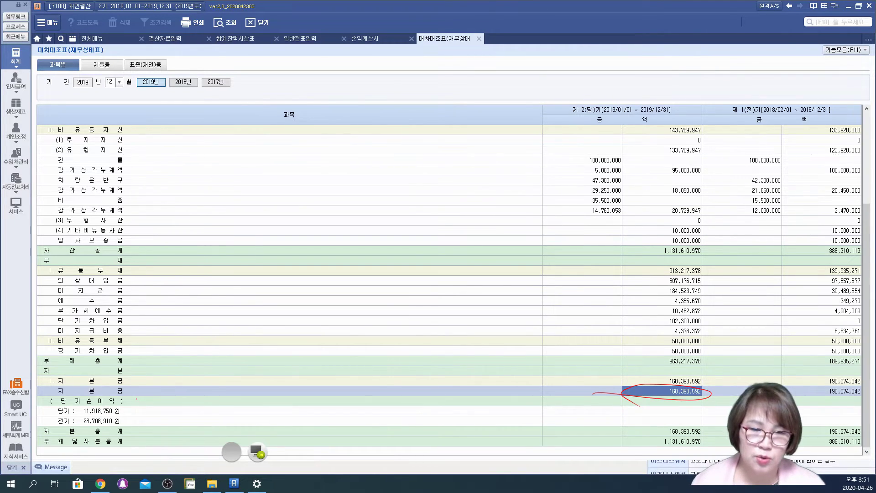
- Underline the current-period 자본금 amount in the 재무상태표 and clear all annotations
{"action": "left_click_drag", "start_coordinate": [607, 403], "coordinate": [666, 404]}
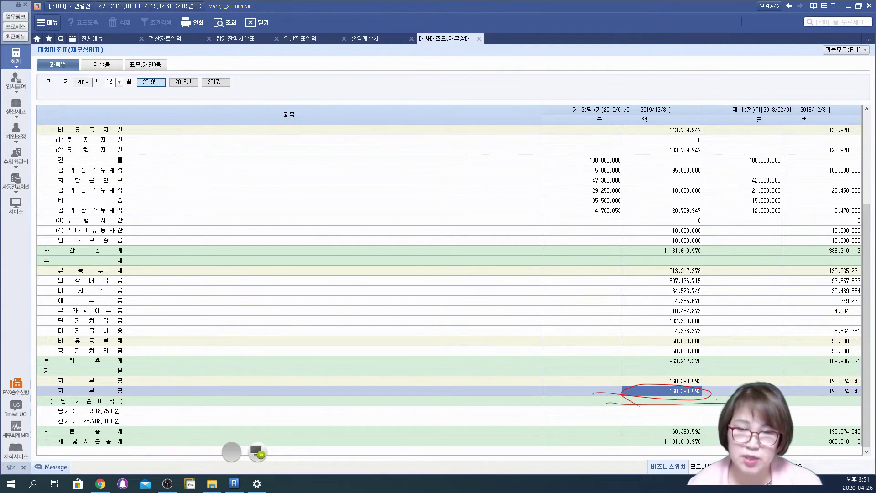
{"action": "left_click_drag", "start_coordinate": [703, 403], "coordinate": [728, 404]}
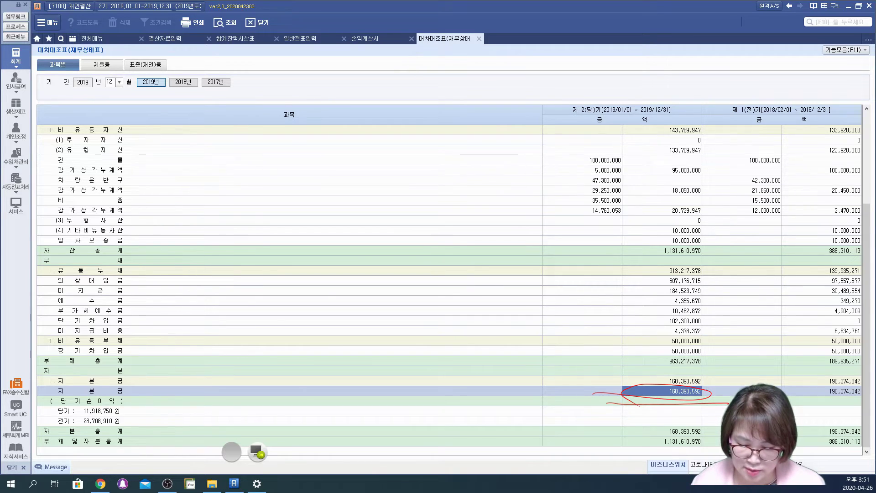
{"action": "left_click", "coordinate": [258, 450]}
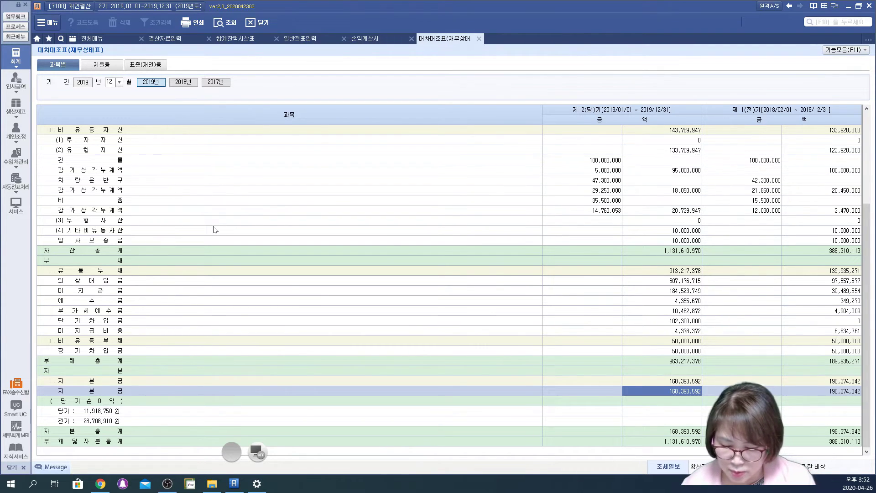
- Underline both 자본금 row labels, circle and strike through their current-period amounts, and clear all annotations
{"action": "left_click", "coordinate": [258, 454]}
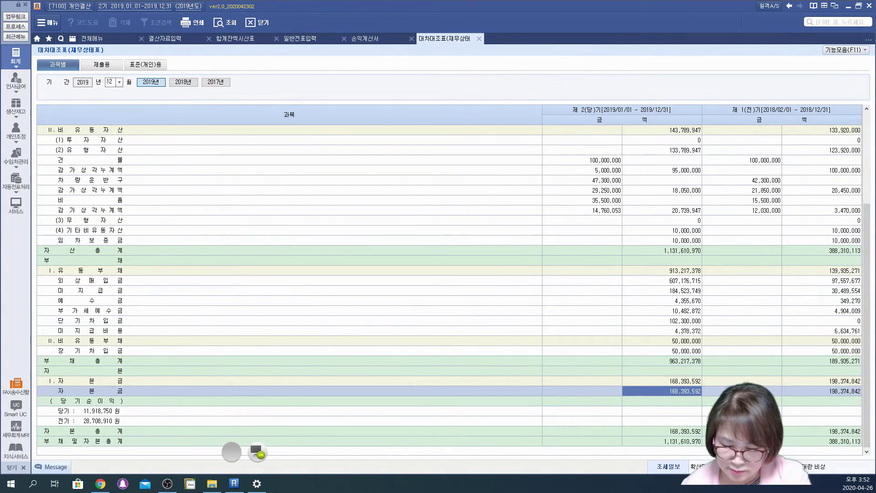
{"action": "left_click_drag", "start_coordinate": [42, 387], "coordinate": [141, 378]}
{"action": "left_click_drag", "start_coordinate": [51, 403], "coordinate": [142, 394]}
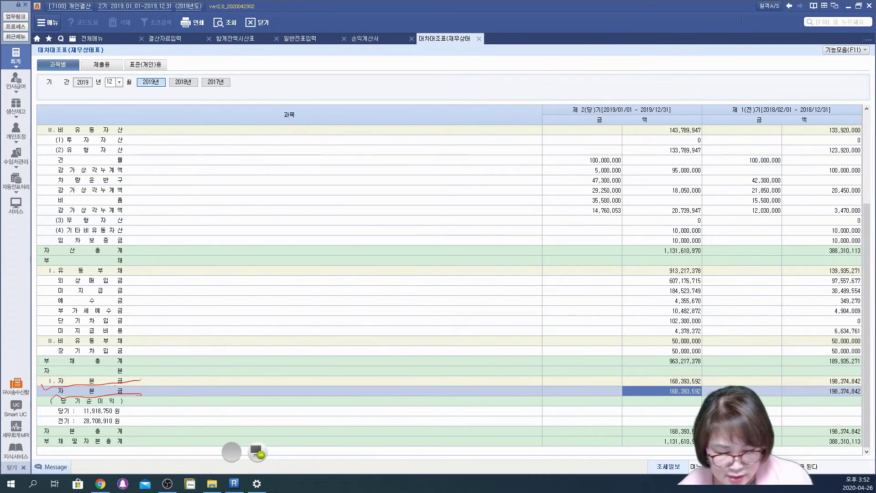
{"action": "mouse_move", "coordinate": [713, 374]}
{"action": "left_mouse_down"}
{"action": "mouse_move", "coordinate": [619, 369]}
{"action": "mouse_move", "coordinate": [712, 402]}
{"action": "left_mouse_up"}
{"action": "left_click_drag", "start_coordinate": [592, 383], "coordinate": [679, 388]}
{"action": "left_click_drag", "start_coordinate": [583, 389], "coordinate": [728, 390]}
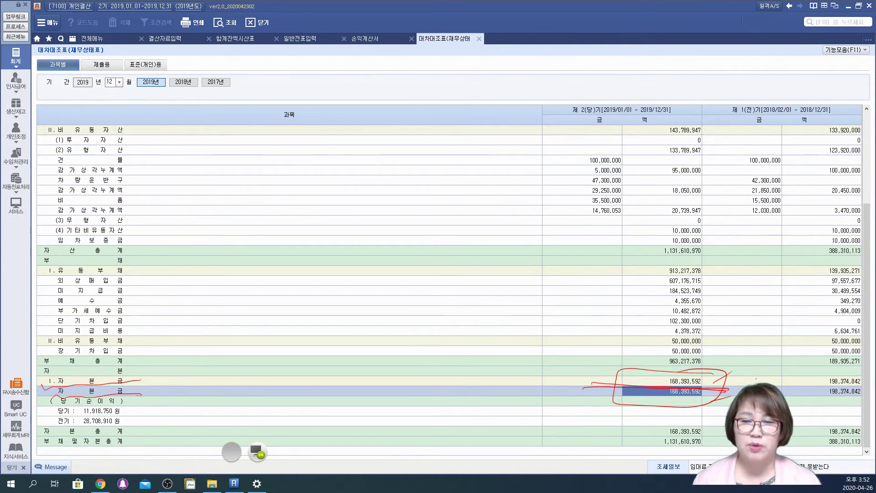
{"action": "left_click", "coordinate": [259, 451]}
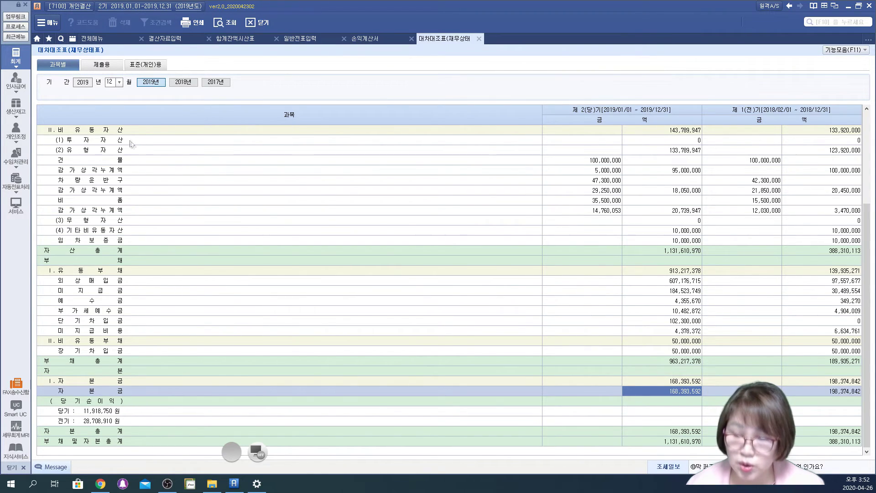
- View the 제출용 and 표준(개인)용 versions of the 대차대조표(재무상태표) and of the 손익계산서
{"action": "left_click", "coordinate": [97, 65]}
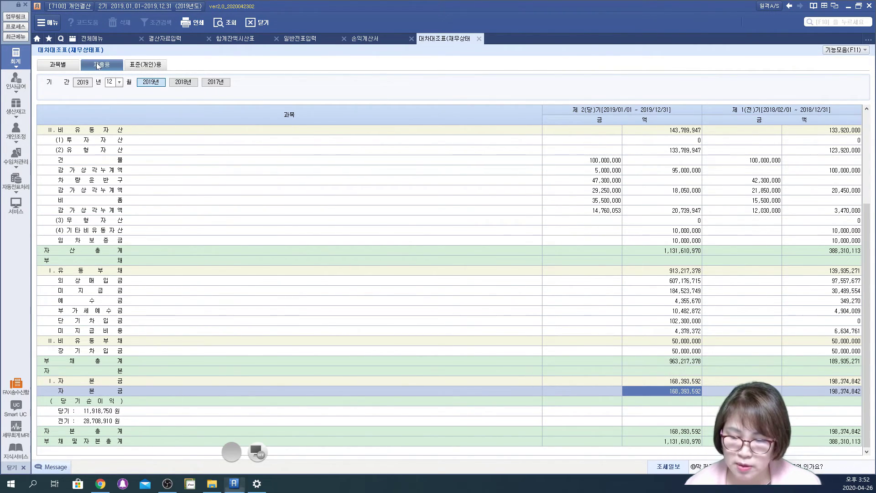
{"action": "left_click", "coordinate": [145, 65]}
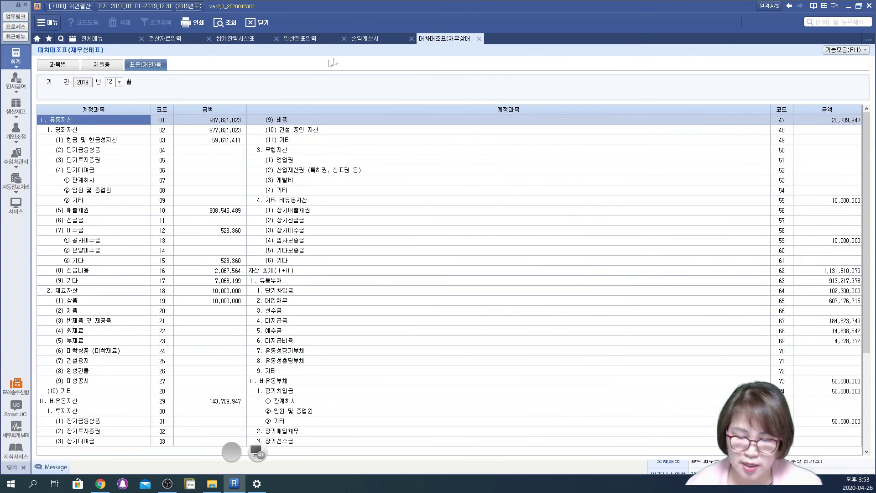
{"action": "left_click", "coordinate": [368, 40]}
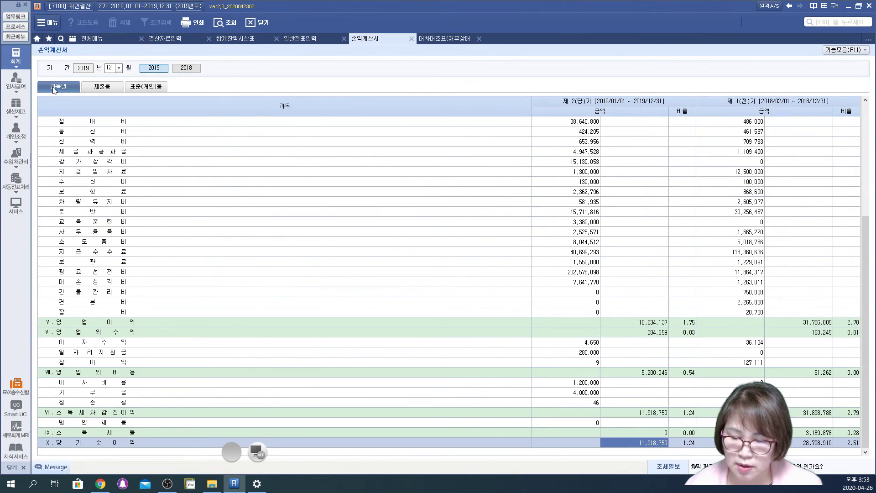
{"action": "left_click", "coordinate": [115, 86]}
{"action": "left_click", "coordinate": [145, 85]}
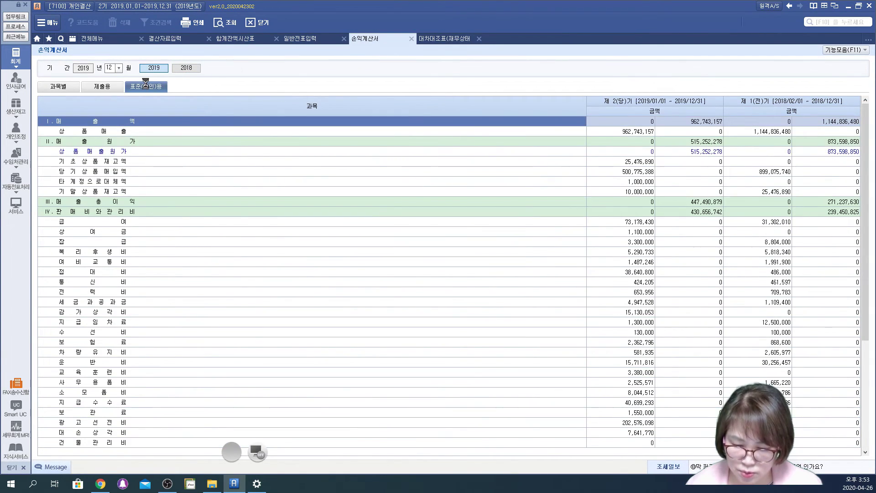
- Open 합계잔액시산표 from 전체메뉴, view its 제출용 and 표준용 versions, and return to 전체메뉴
{"action": "left_click", "coordinate": [93, 40]}
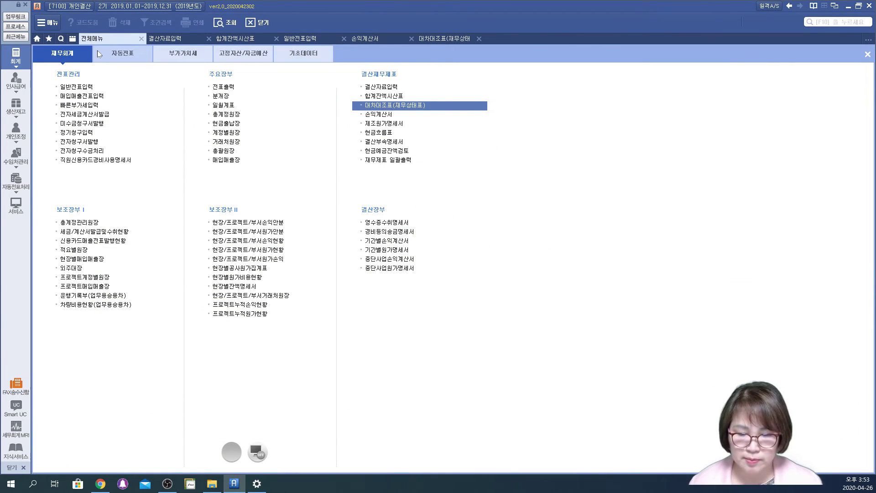
{"action": "left_click", "coordinate": [378, 96]}
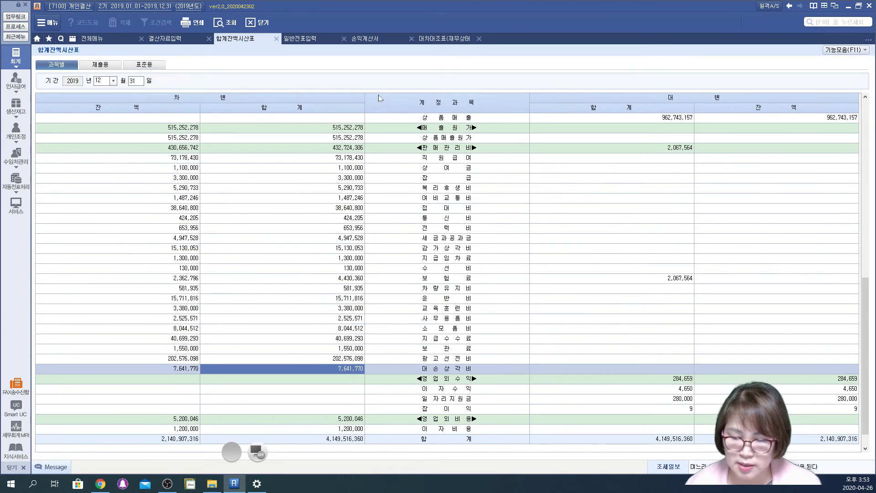
{"action": "left_click", "coordinate": [96, 65]}
{"action": "left_click", "coordinate": [155, 64]}
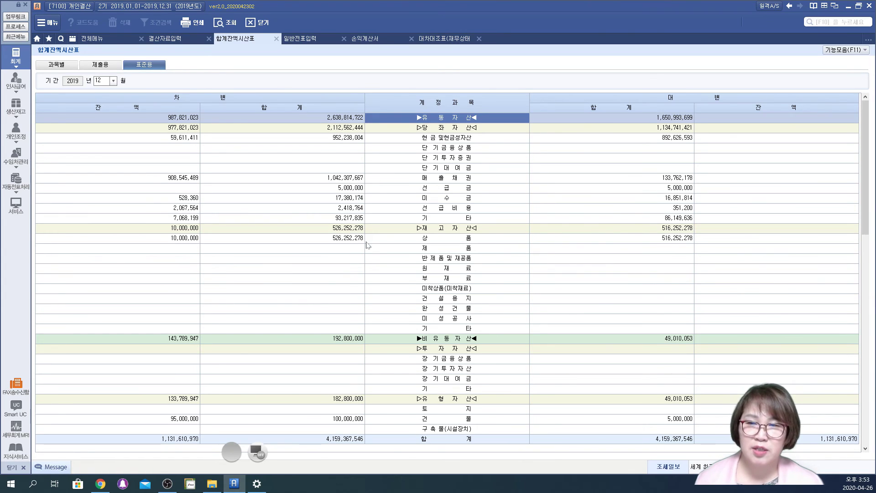
{"action": "left_click", "coordinate": [91, 38]}
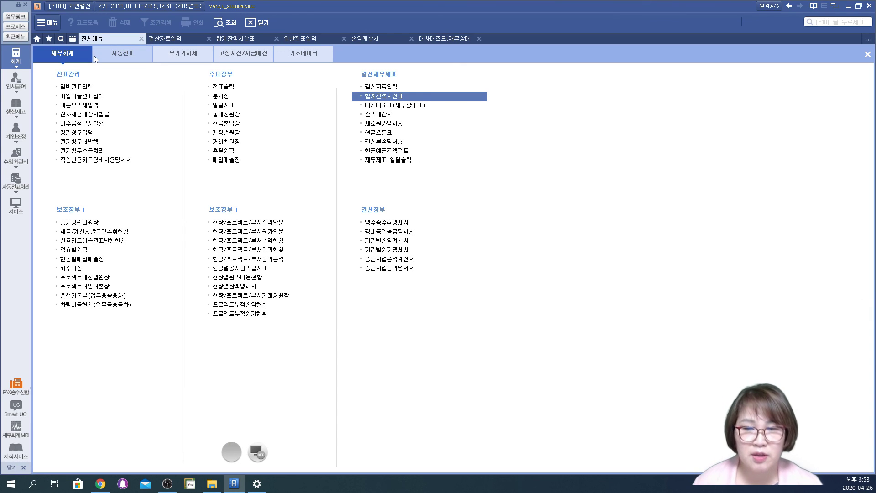